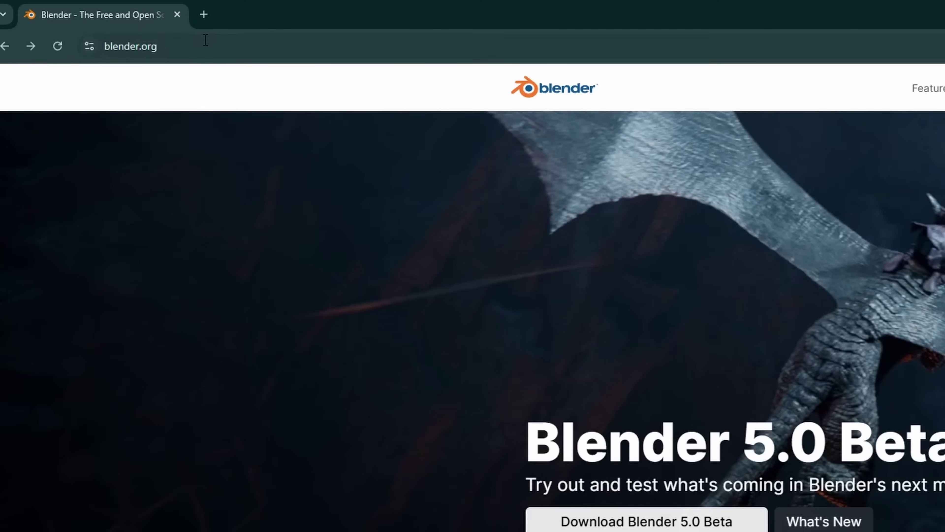
Open the download page on blender.org and download Blender 4.5.3 LTS for Windows
click(176, 45)
click(170, 45)
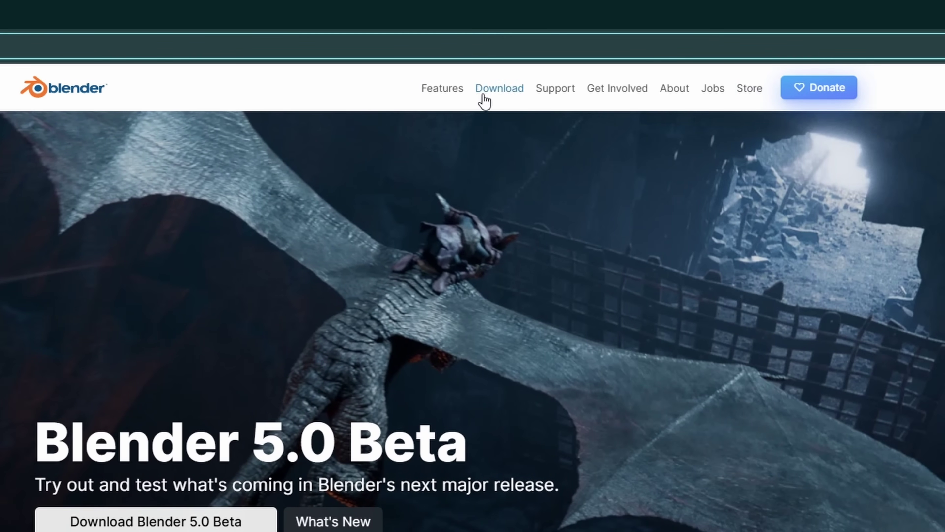
click(490, 90)
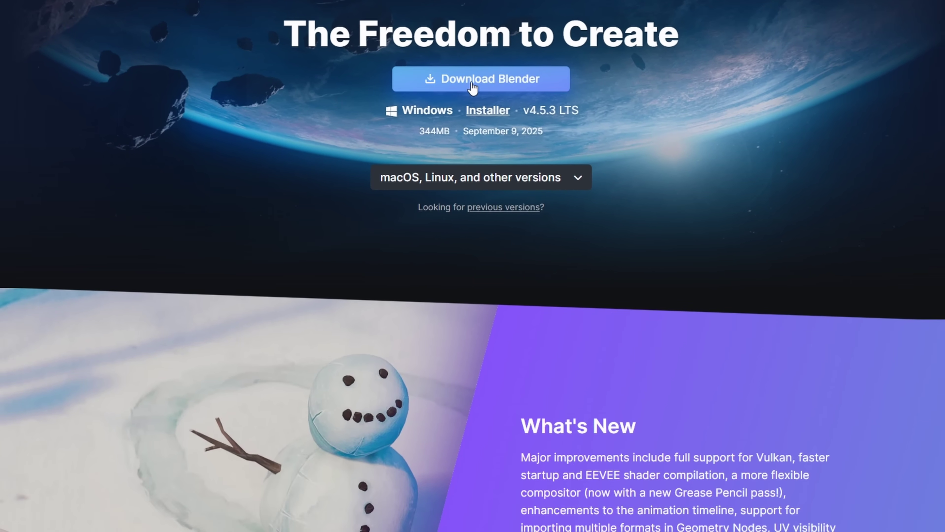
click(477, 84)
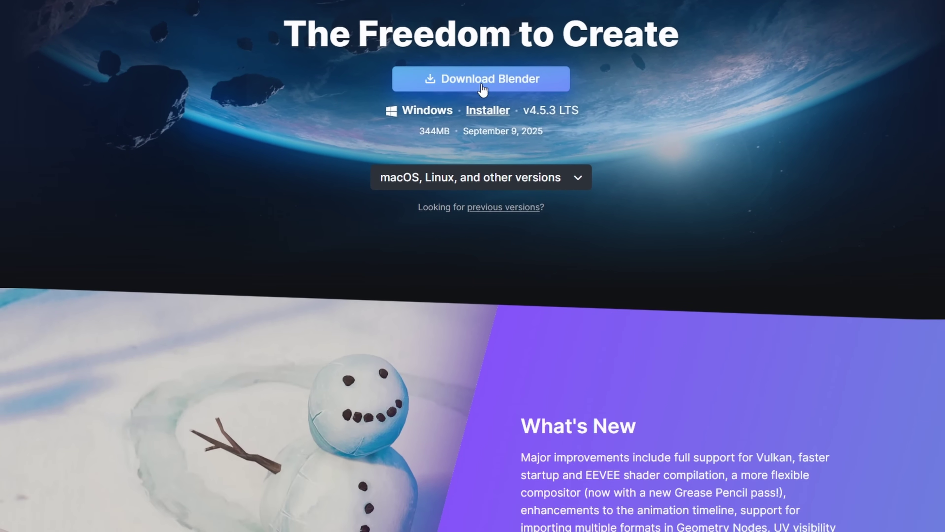
click(492, 178)
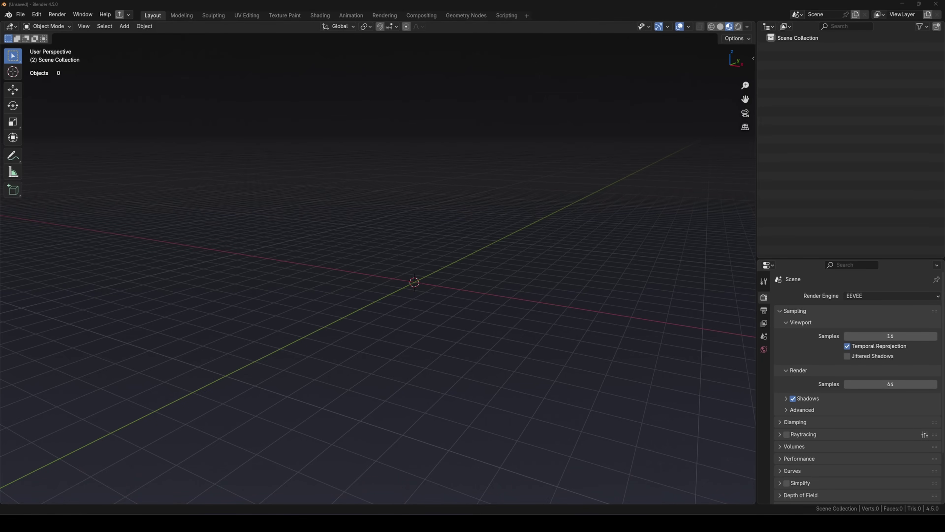
Switch to Blender and open the Zombies_Pack.blend file
drag(303, 236, 396, 226)
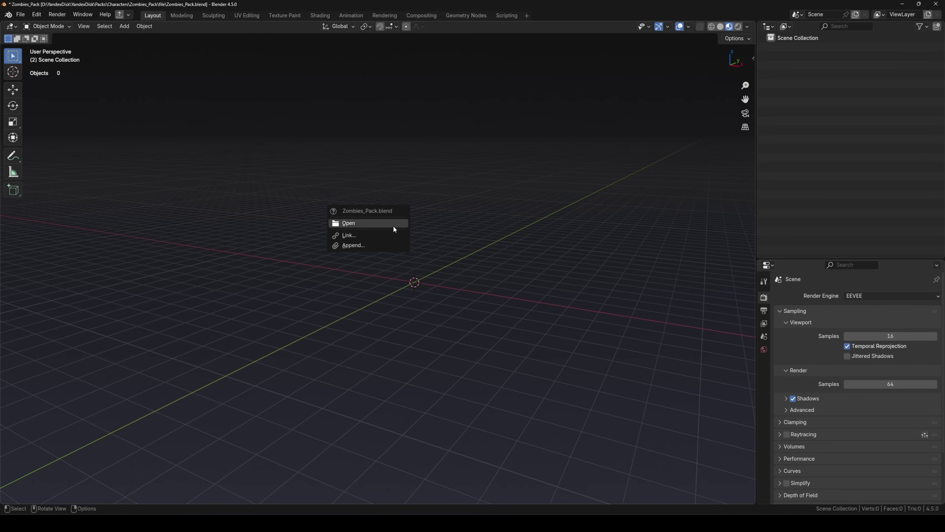
click(394, 226)
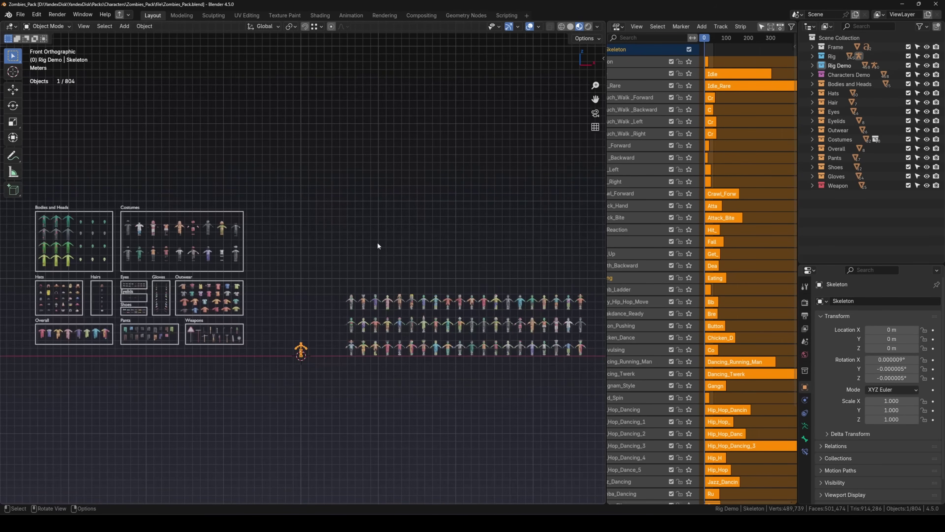
click(321, 260)
Examine the framed groups of bodies, heads, costumes, hairs and gloves in the zombie pack
shift+middle_drag(321, 260, 502, 238)
scroll(309, 230, up, 5)
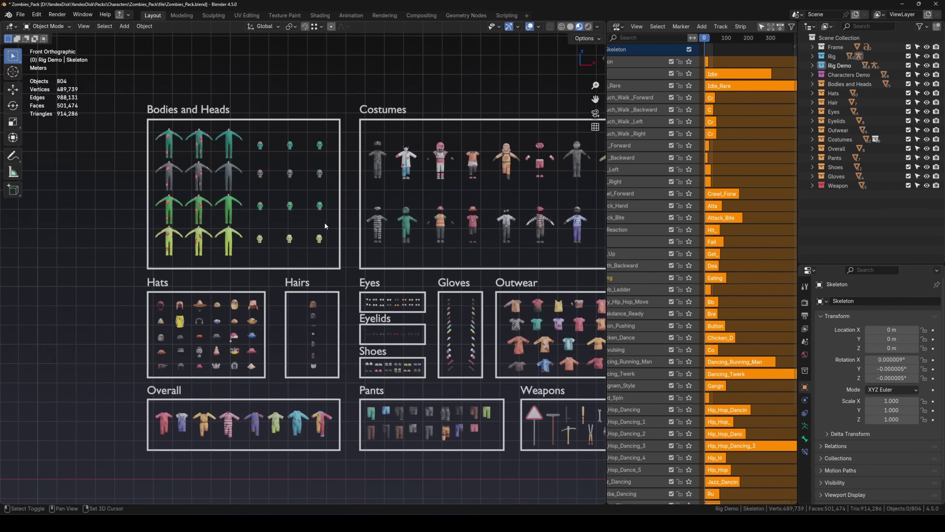
shift+middle_drag(313, 223, 234, 212)
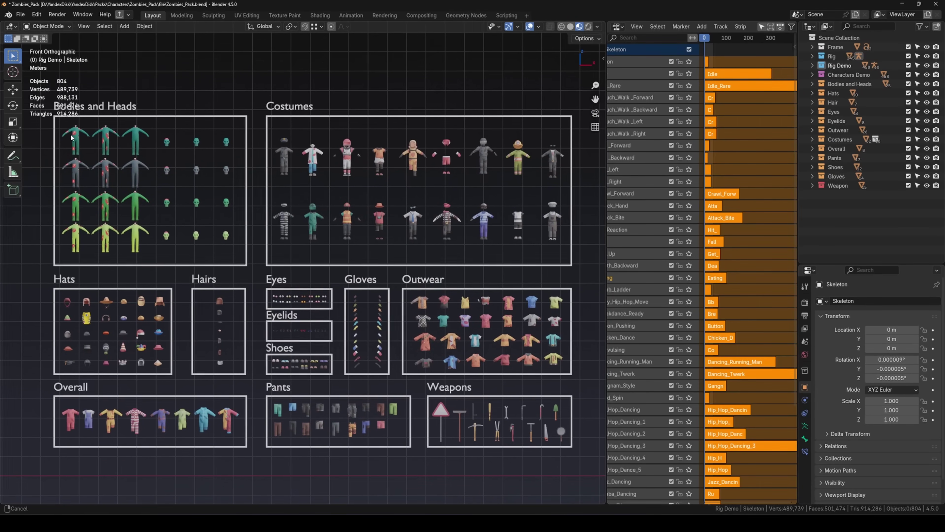
shift+middle_drag(72, 138, 73, 144)
drag(64, 128, 151, 251)
drag(160, 134, 242, 252)
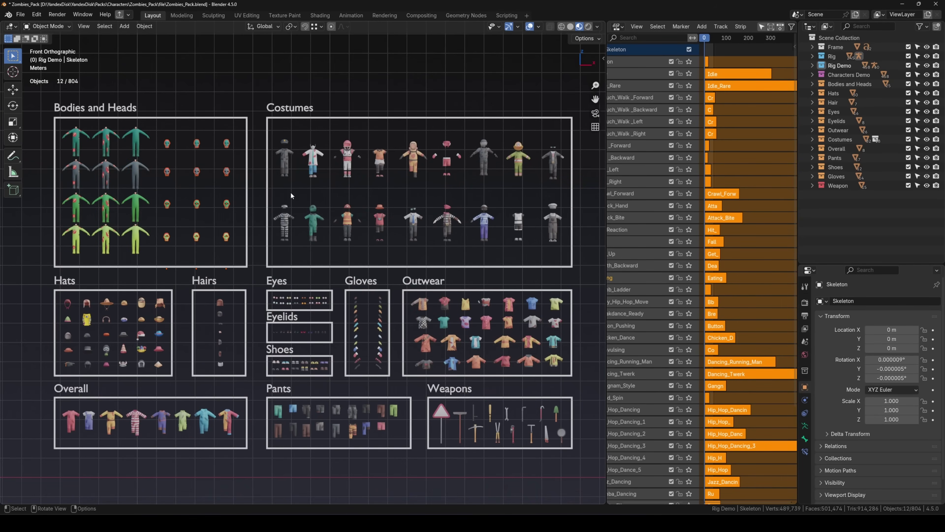
drag(290, 179, 538, 257)
drag(214, 311, 227, 374)
drag(154, 361, 208, 363)
scroll(369, 339, up, 4)
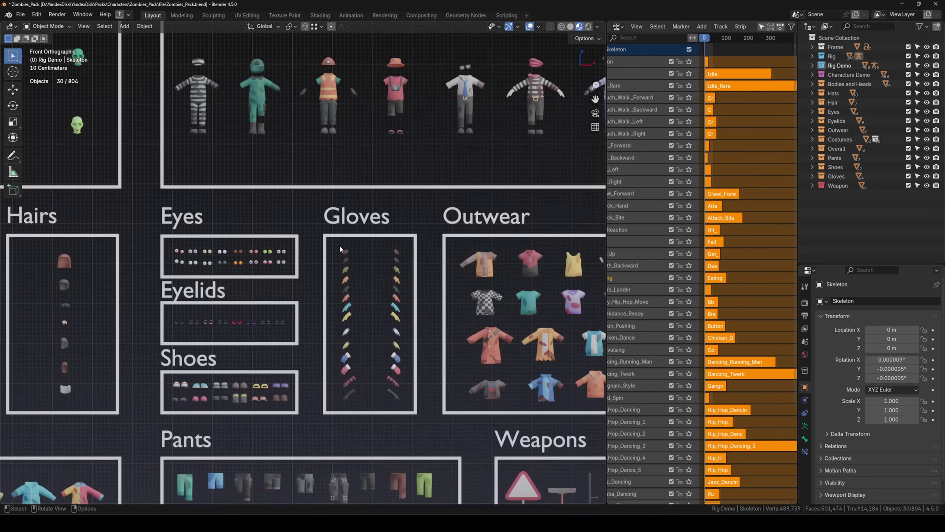
drag(339, 249, 401, 352)
scroll(338, 260, up, 2)
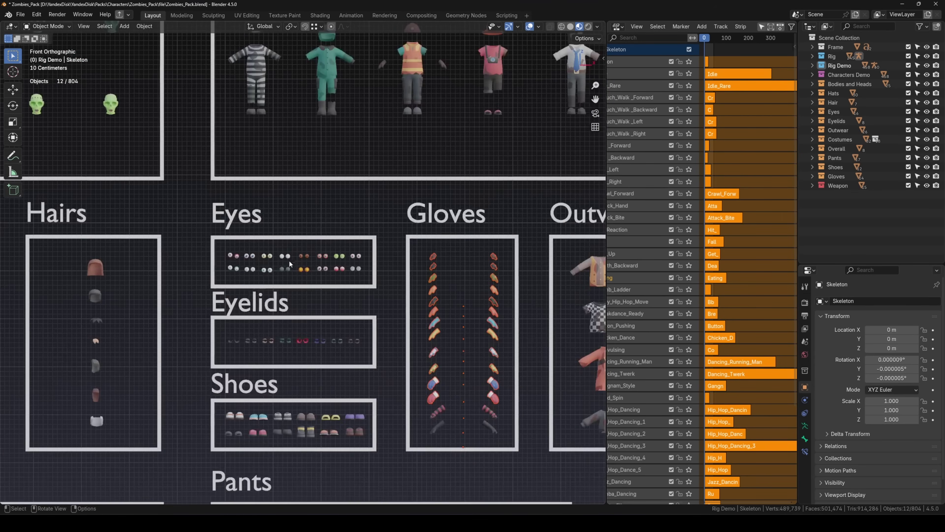
Examine the skeleton and the rows of assembled demo characters beside the part frames, ending in front view
scroll(296, 266, down, 8)
click(415, 225)
shift+middle_drag(415, 225, 169, 220)
scroll(434, 227, up, 1)
shift+middle_drag(437, 224, 361, 216)
key(ctrl+space)
key(Escape)
key(ctrl+space)
key(KP_1)
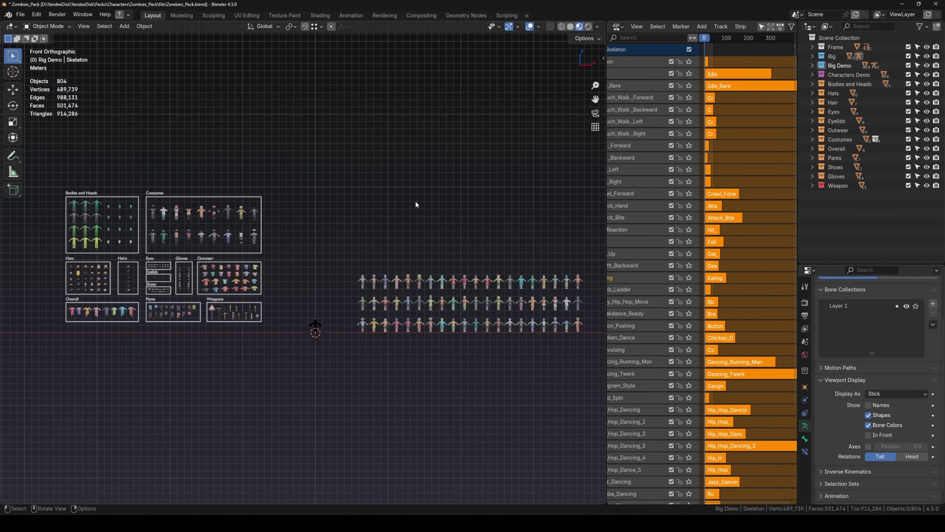
Split the 3D viewport vertically into two side-by-side 3D viewports
drag(605, 21, 367, 26)
click(379, 26)
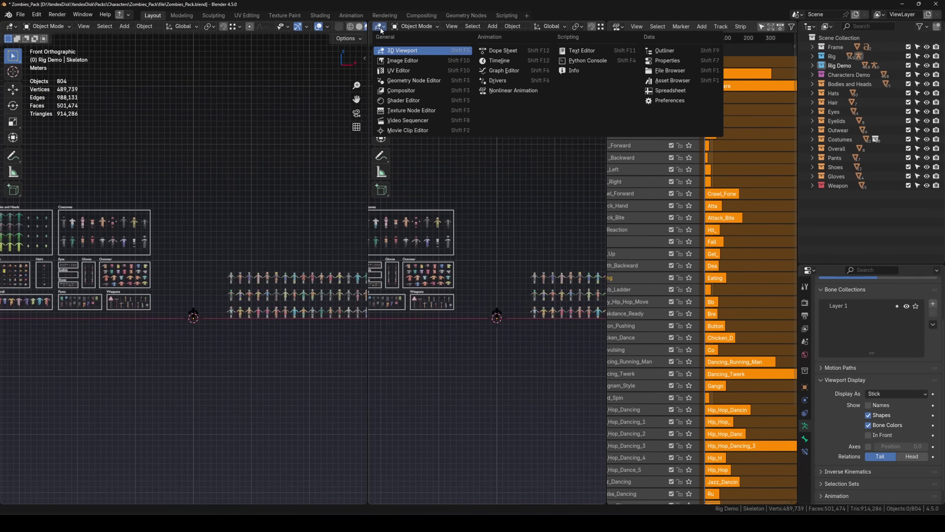
click(397, 51)
middle_drag(484, 212, 476, 264)
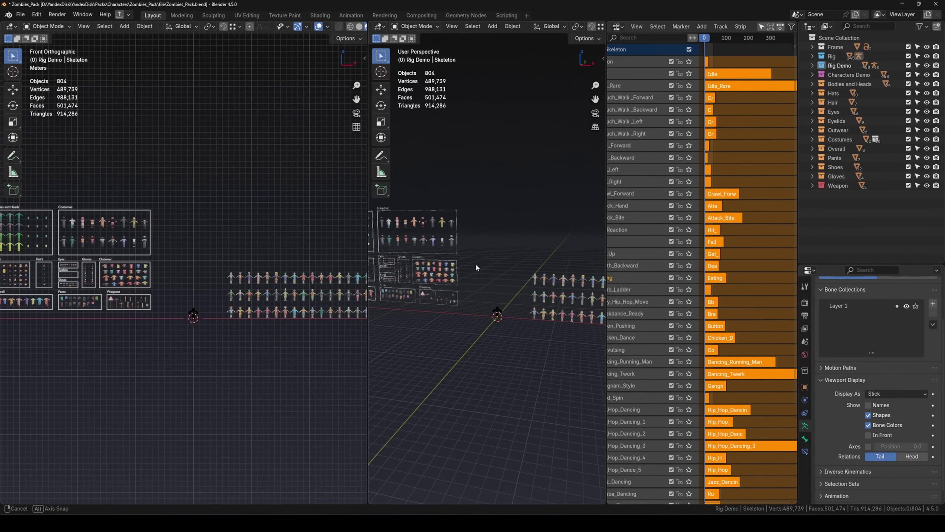
Select the skeleton in the second viewport and set its bone display to Octahedral
scroll(498, 302, up, 6)
scroll(498, 294, up, 2)
click(497, 289)
scroll(512, 260, up, 3)
click(512, 260)
middle_drag(511, 261, 493, 256)
click(492, 255)
click(880, 394)
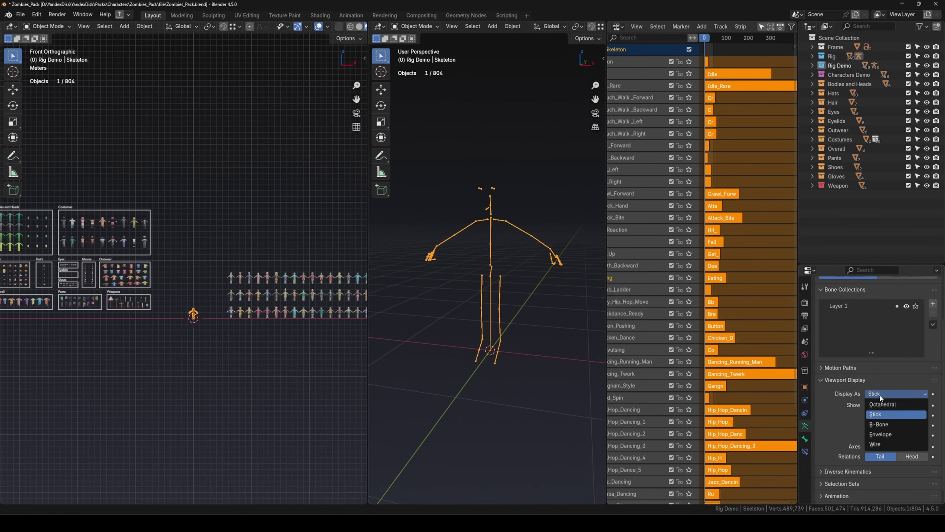
click(881, 405)
Try the Envelope bone display on the skeleton, and switch it back to Octahedral
click(547, 293)
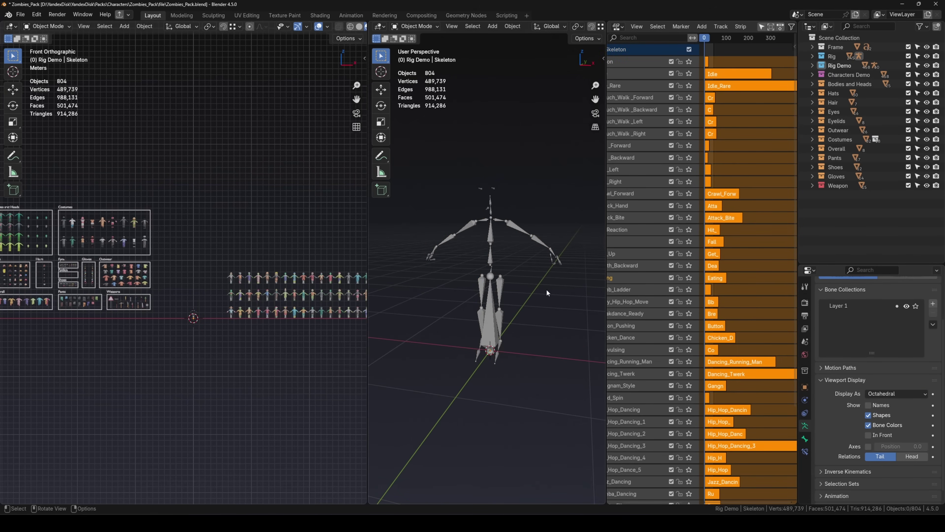
click(884, 392)
click(895, 434)
click(889, 395)
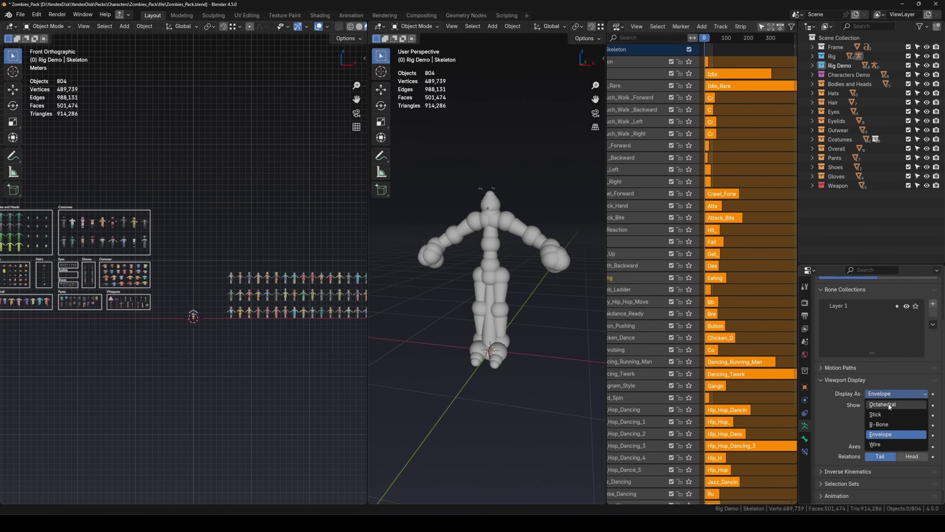
click(888, 405)
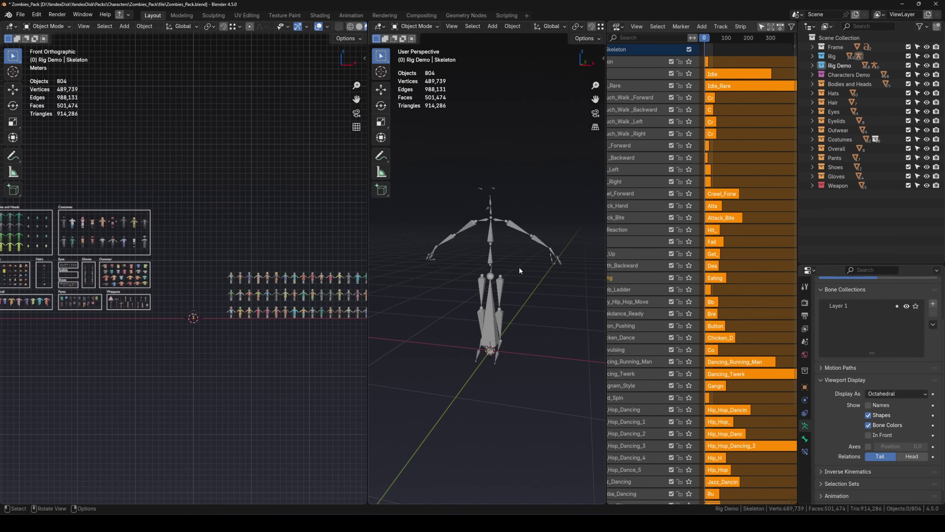
Set the skeleton's bone display to Stick and hide the overlays in the second viewport
mouse_move(518, 268)
middle_down()
mouse_move(515, 257)
mouse_move(522, 275)
middle_up()
click(901, 394)
click(893, 414)
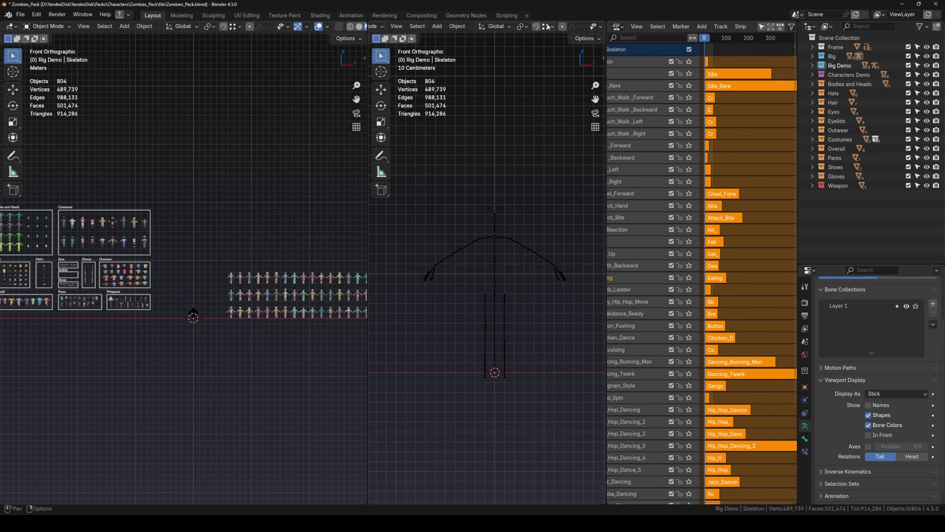
scroll(548, 27, down, 5)
click(530, 27)
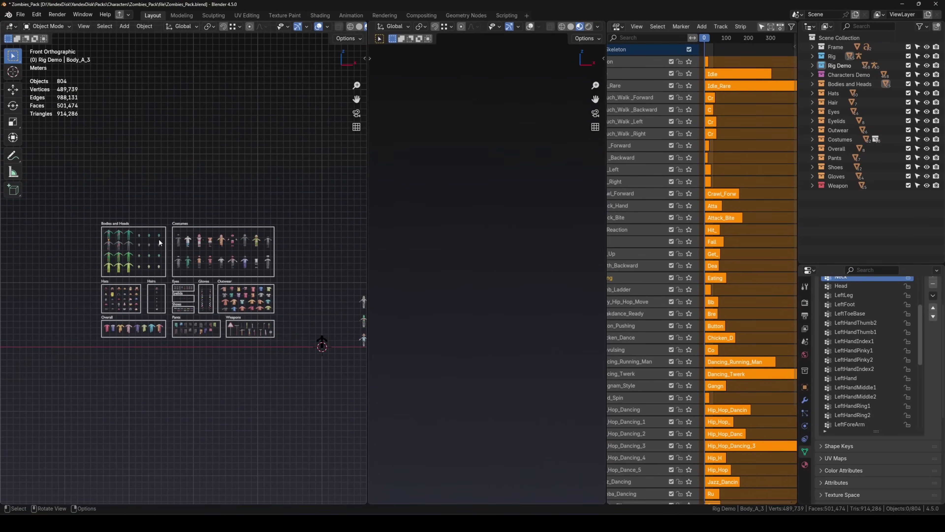
Move the first teal body with wounds to the origin by setting its X, Y and Z location to 0
scroll(159, 242, up, 8)
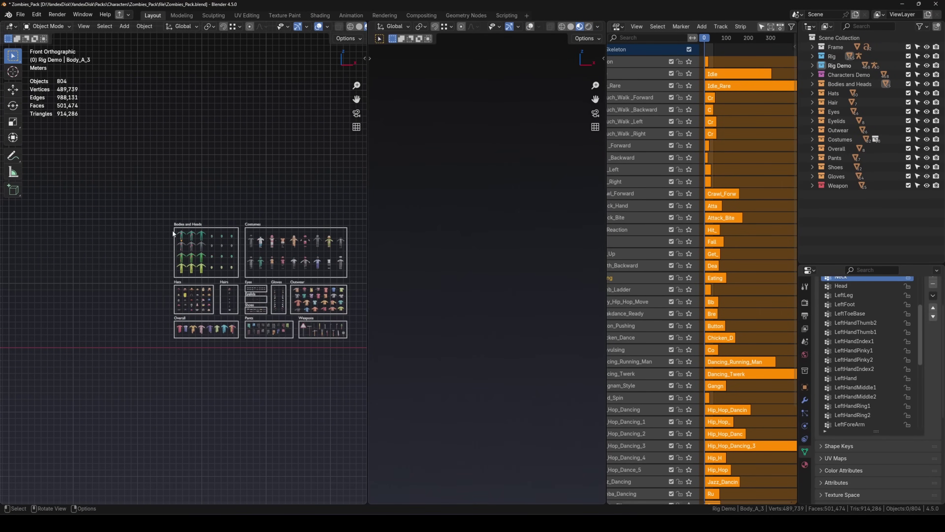
shift+middle_drag(232, 274, 181, 227)
scroll(163, 196, up, 2)
click(153, 192)
scroll(185, 209, up, 1)
scroll(182, 209, up, 3)
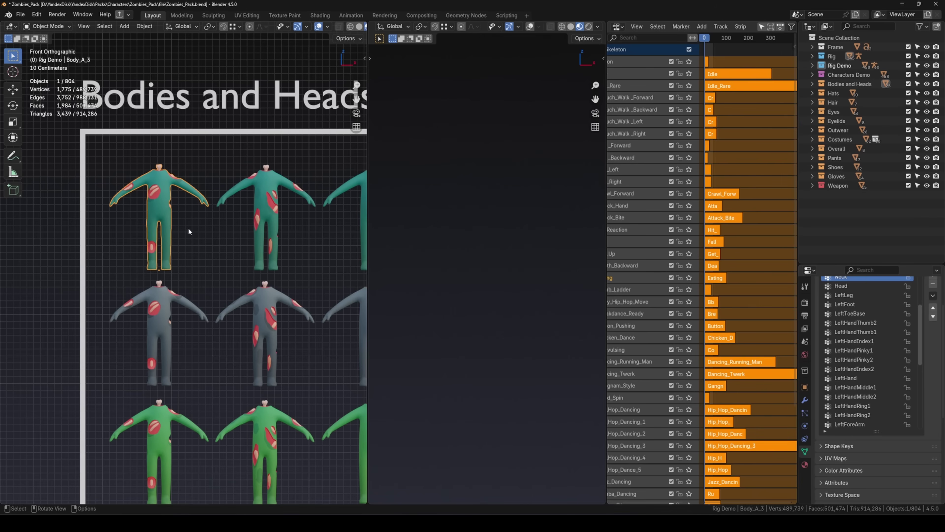
key(n)
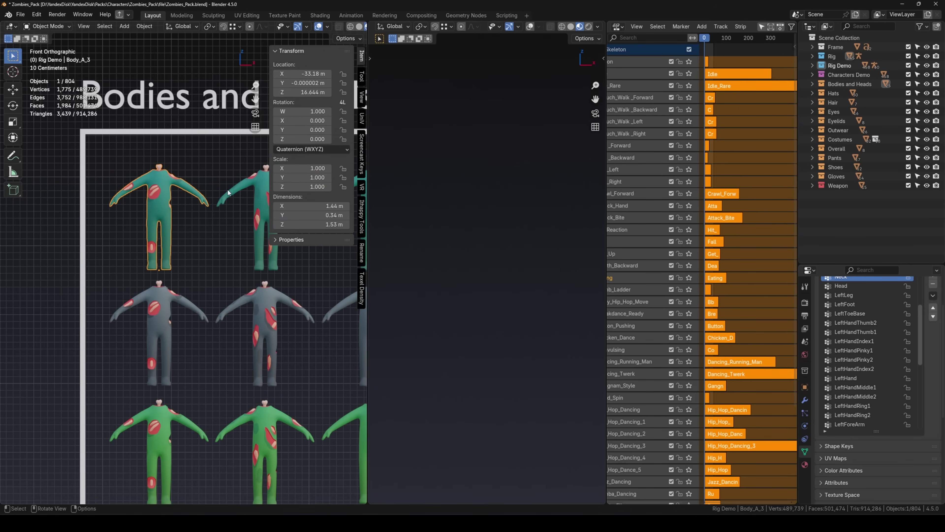
click(360, 77)
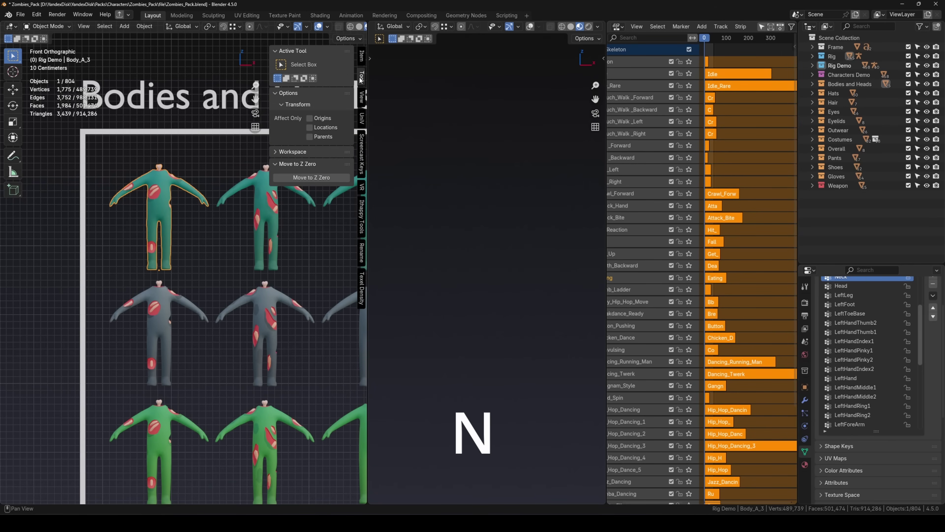
click(361, 58)
drag(304, 92, 307, 74)
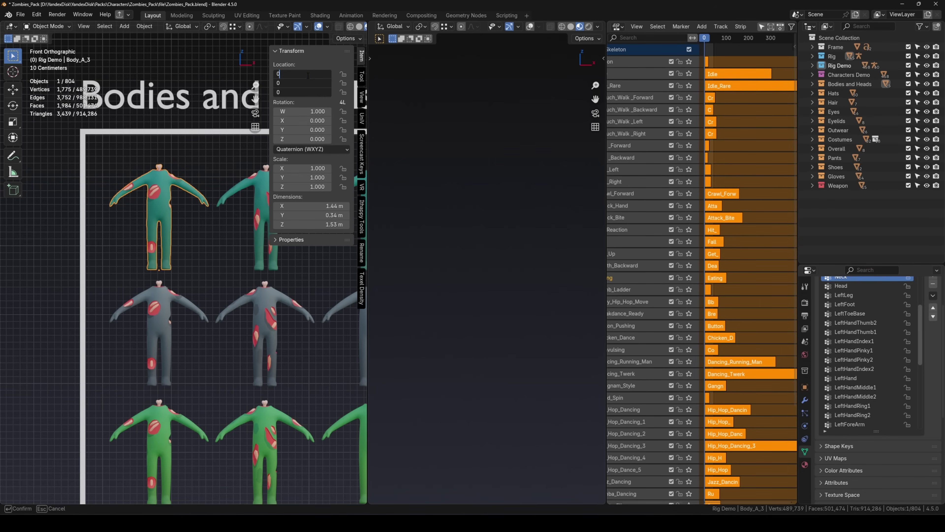
text(0)
key(Return)
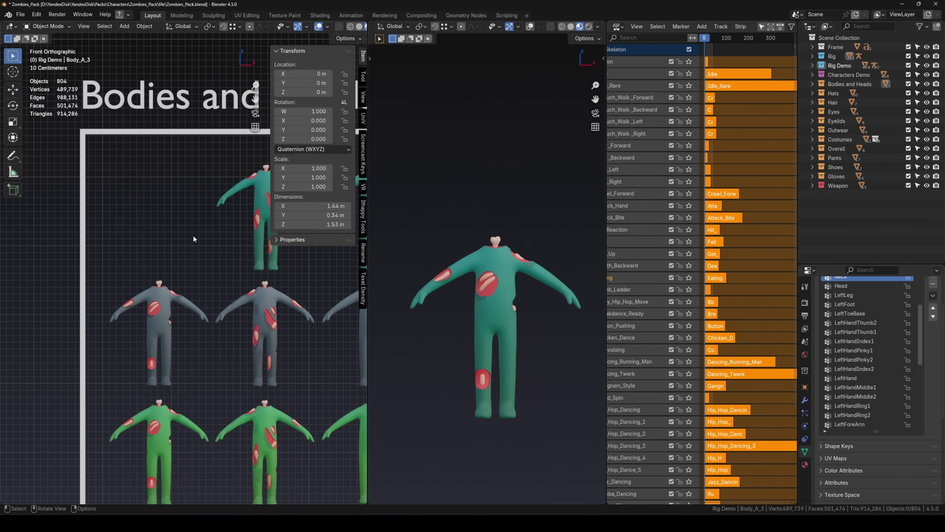
key(n)
click(192, 238)
Clear the location of the first teal head and a grey brimmed hat to place them on the body
shift+middle_drag(285, 217, 161, 207)
click(254, 213)
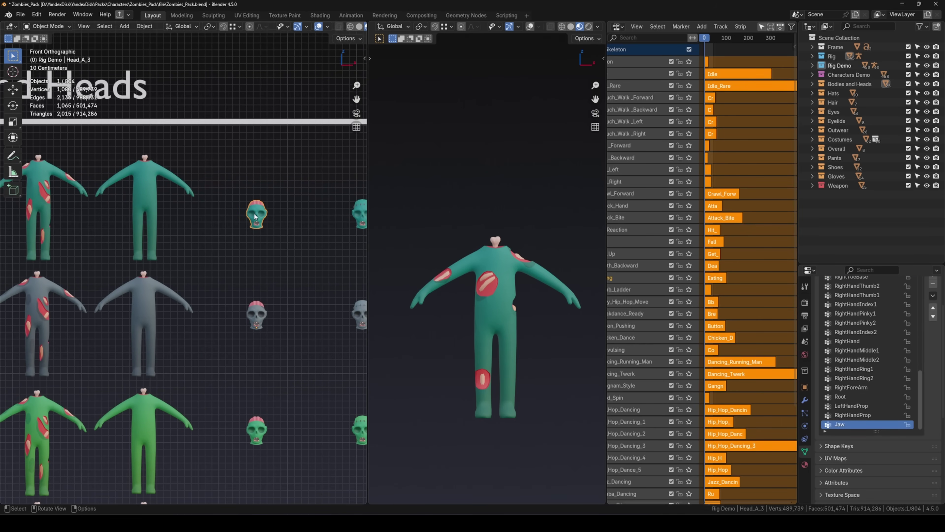
key(alt+g)
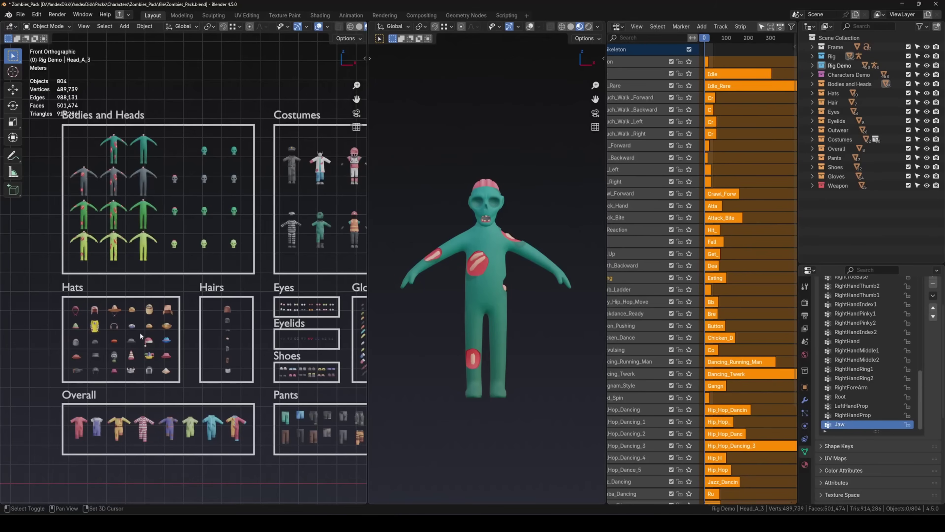
scroll(149, 298, up, 5)
click(166, 299)
key(alt+g)
Clear the location of a pair of eyes and a pair of grey shoes to add them to the zombie
shift+middle_drag(245, 291, 122, 274)
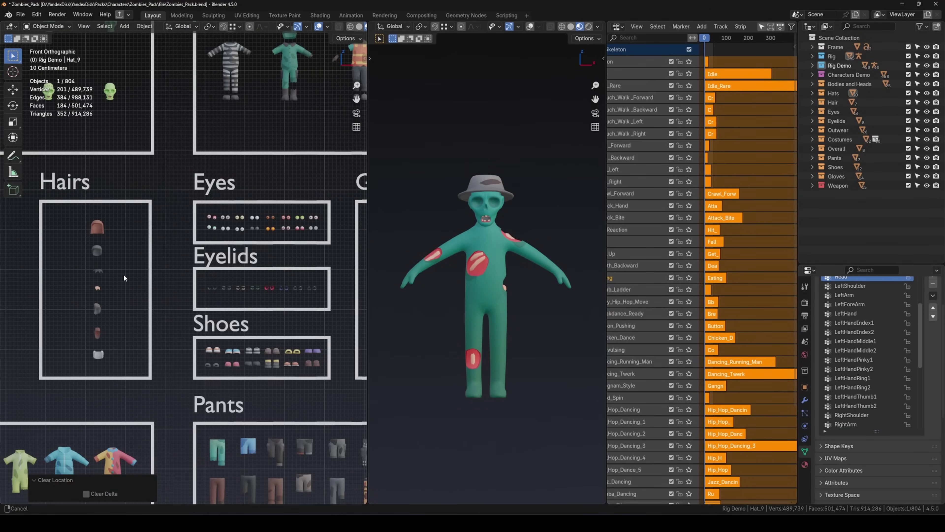
scroll(221, 285, up, 4)
click(221, 285)
key(alt+g)
scroll(219, 269, down, 3)
scroll(201, 309, up, 2)
click(201, 310)
key(alt+g)
Clear the location of the striped long gloves to put them on the zombie's arms
scroll(205, 297, down, 2)
scroll(205, 297, down, 2)
scroll(175, 239, up, 3)
click(123, 357)
key(alt+g)
Clear the location of the blue vest with white shirt and the blue shorts to dress the zombie
scroll(123, 357, down, 3)
scroll(127, 246, up, 2)
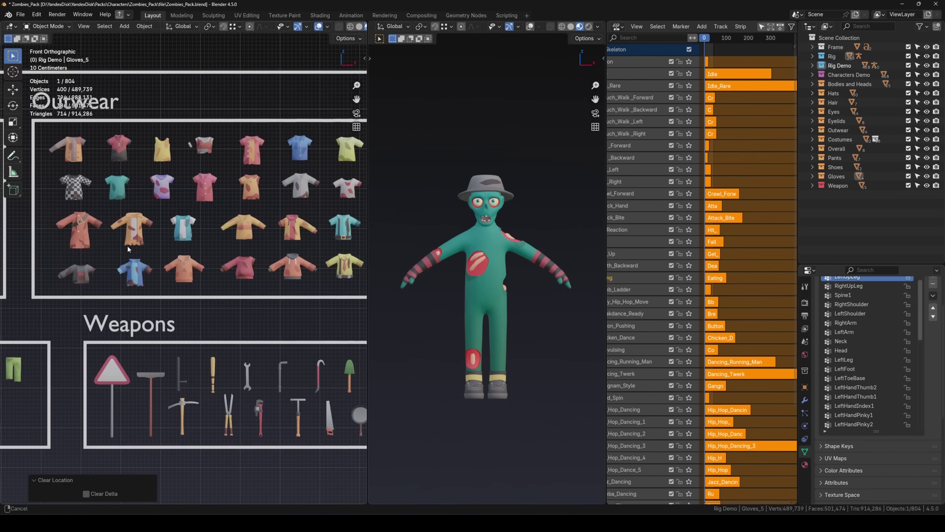
click(183, 226)
key(alt+g)
scroll(143, 282, down, 2)
scroll(83, 254, up, 3)
click(82, 254)
key(alt+g)
Join the two side-by-side 3D viewports back into a single viewport
scroll(83, 257, down, 2)
scroll(82, 257, down, 2)
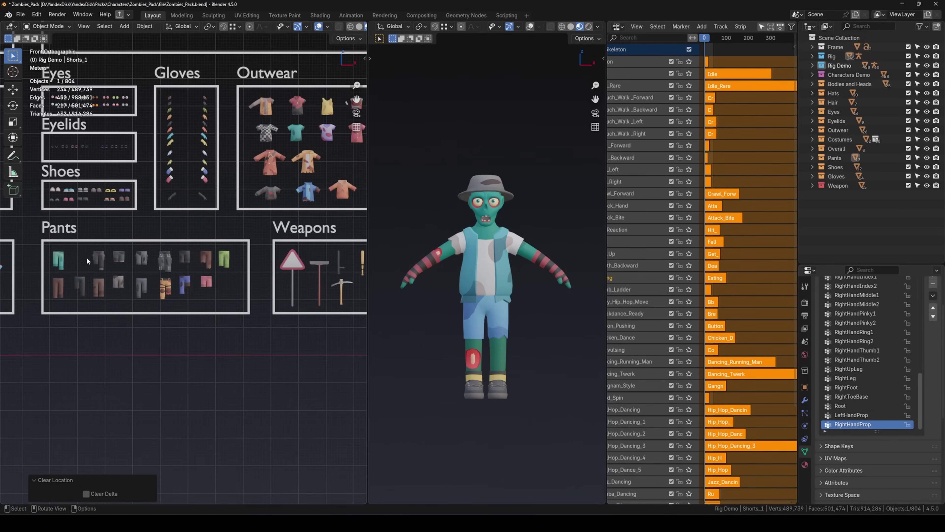
middle_drag(543, 251, 569, 286)
shift+middle_drag(357, 342, 265, 300)
click(264, 300)
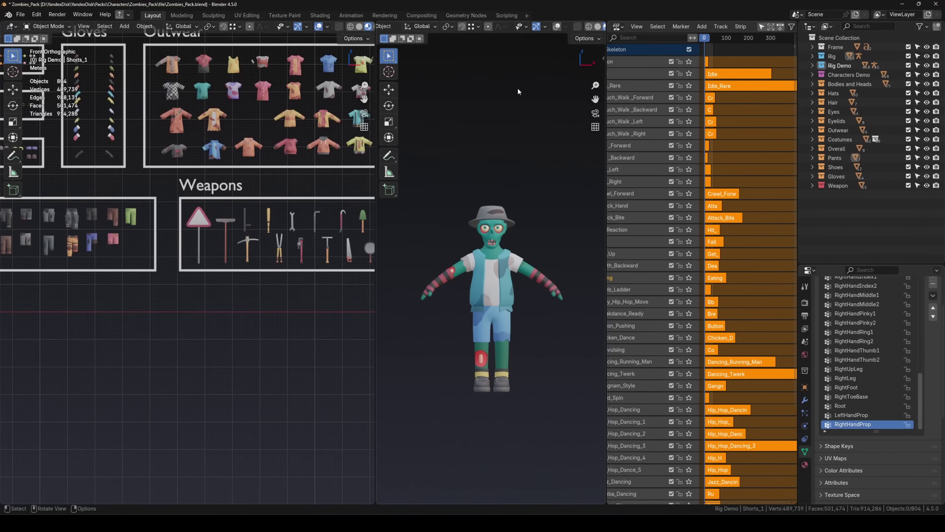
right_click(511, 30)
click(557, 116)
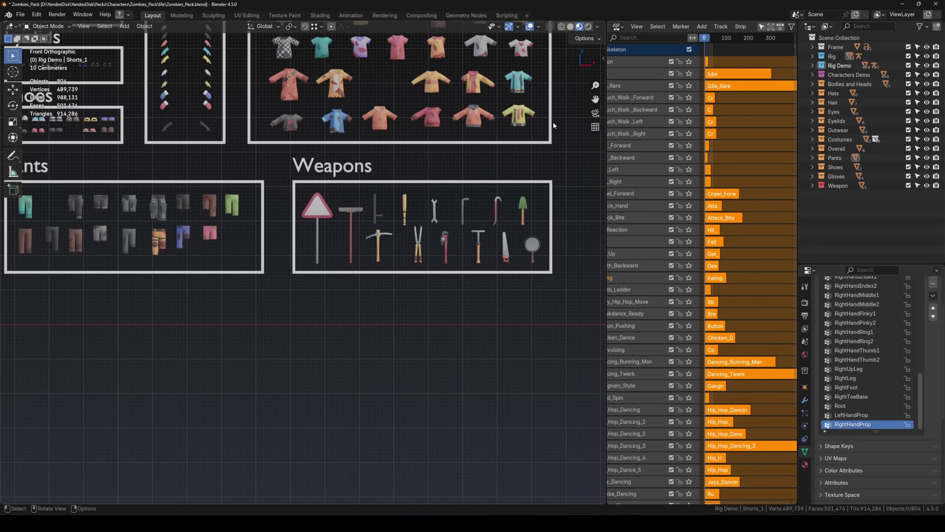
Select all the assembled zombie's parts with the skeleton at the origin and move them into a new collection
shift+middle_drag(464, 218, 374, 228)
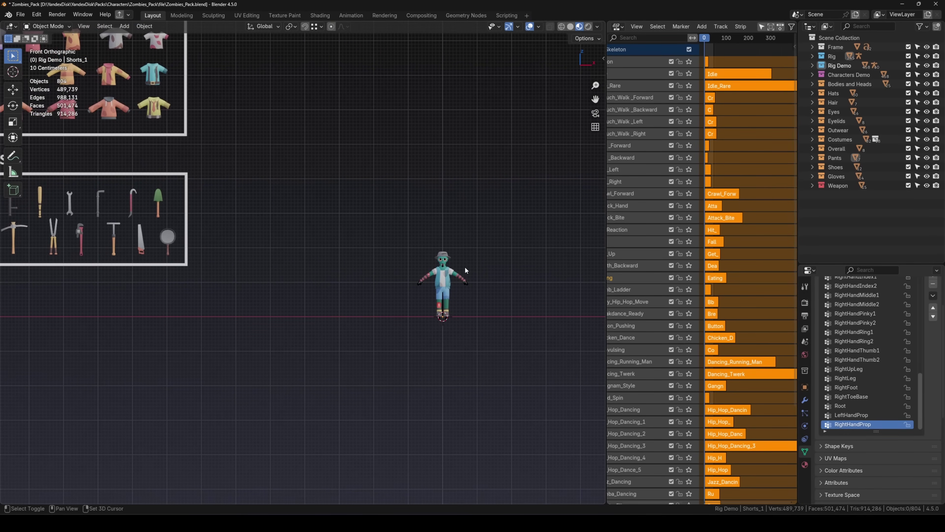
scroll(432, 265, up, 3)
drag(354, 200, 446, 329)
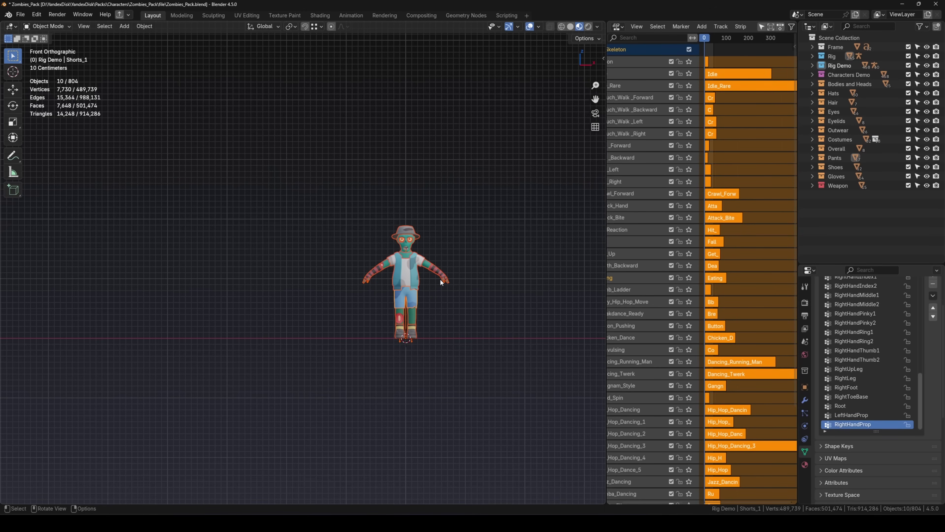
key(m)
click(426, 279)
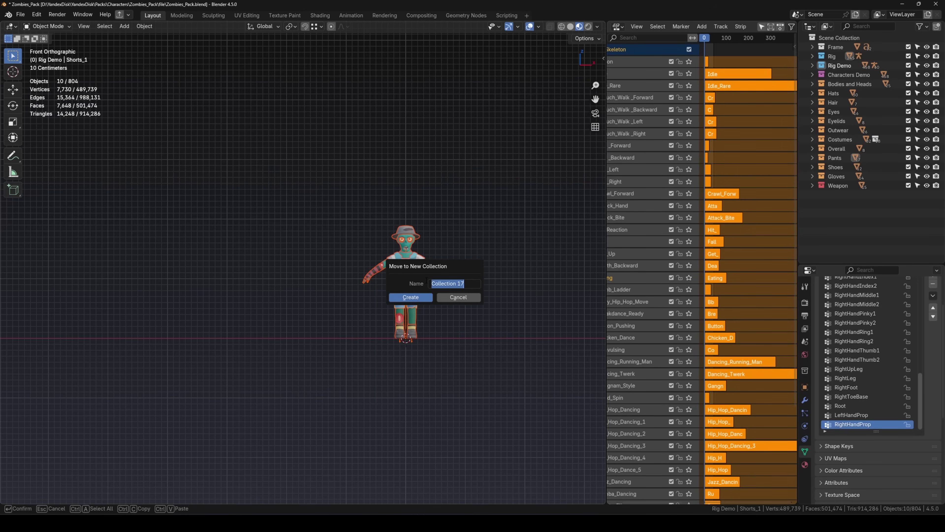
click(413, 297)
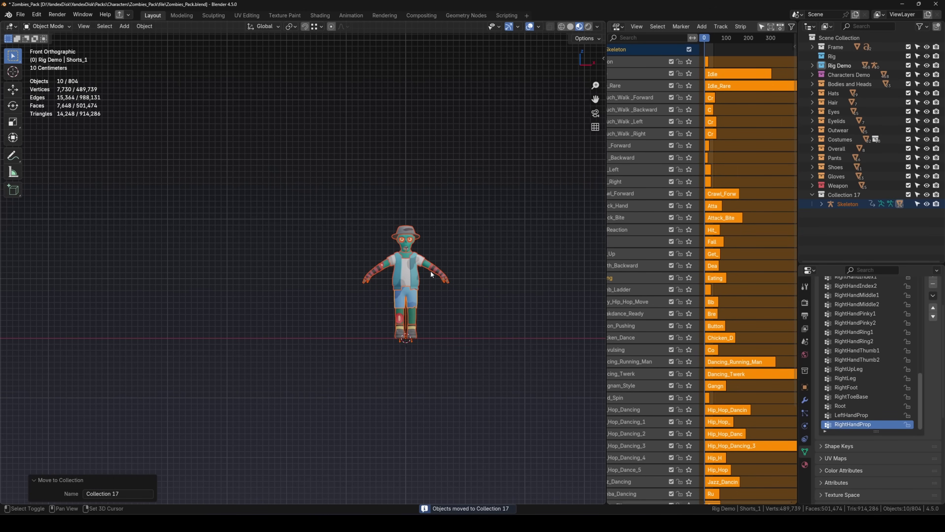
shift+middle_drag(431, 273, 400, 271)
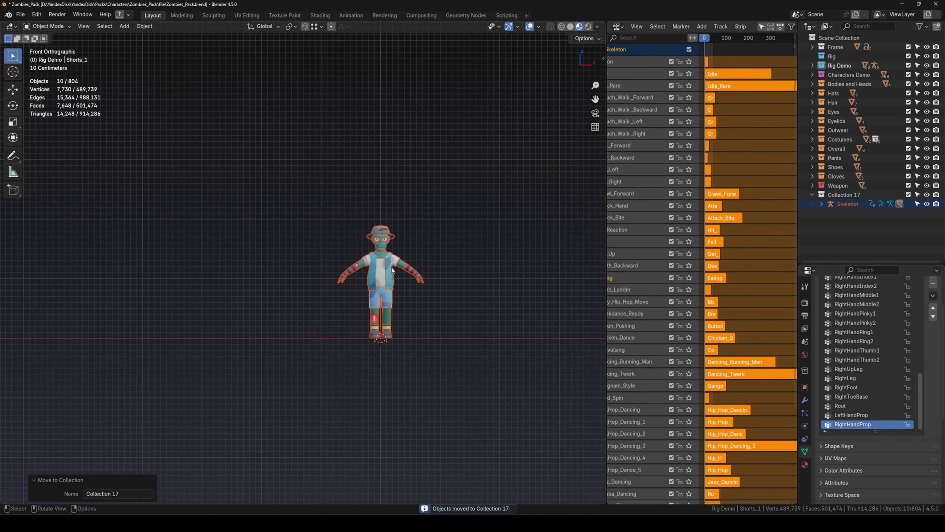
scroll(391, 267, up, 3)
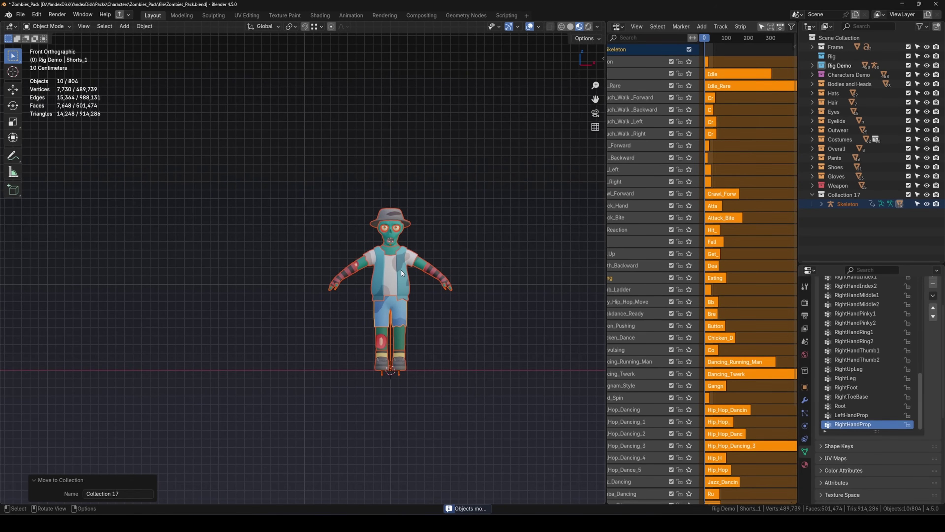
Rename the new collection to Zombie and collapse it in the outliner
double_click(835, 194)
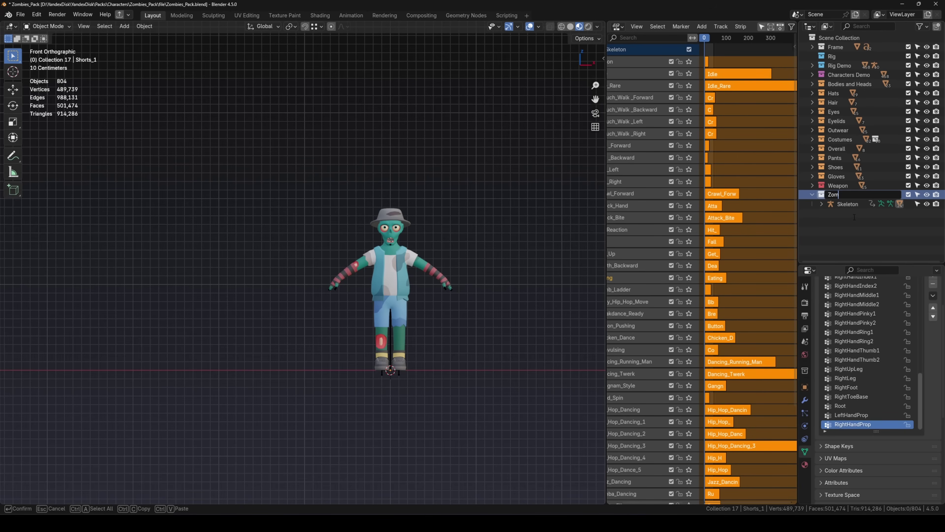
text(Zombie)
key(Return)
click(812, 194)
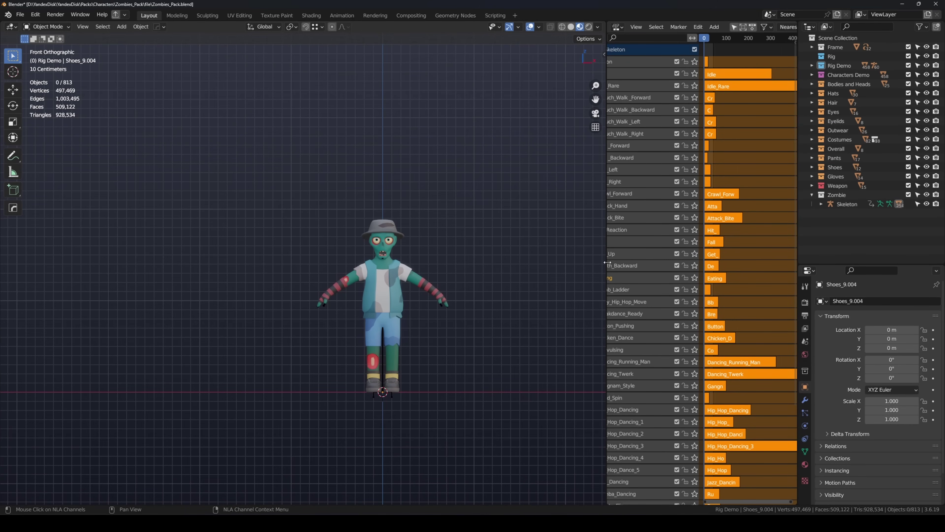
Close the Nonlinear Animation editor area so the 3D viewport fills its space
drag(607, 262, 464, 262)
right_click(607, 29)
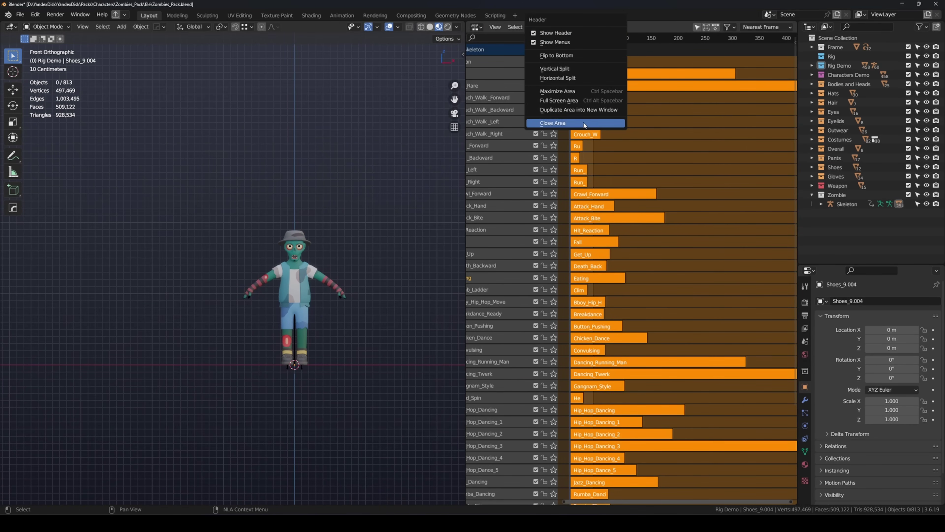
click(585, 122)
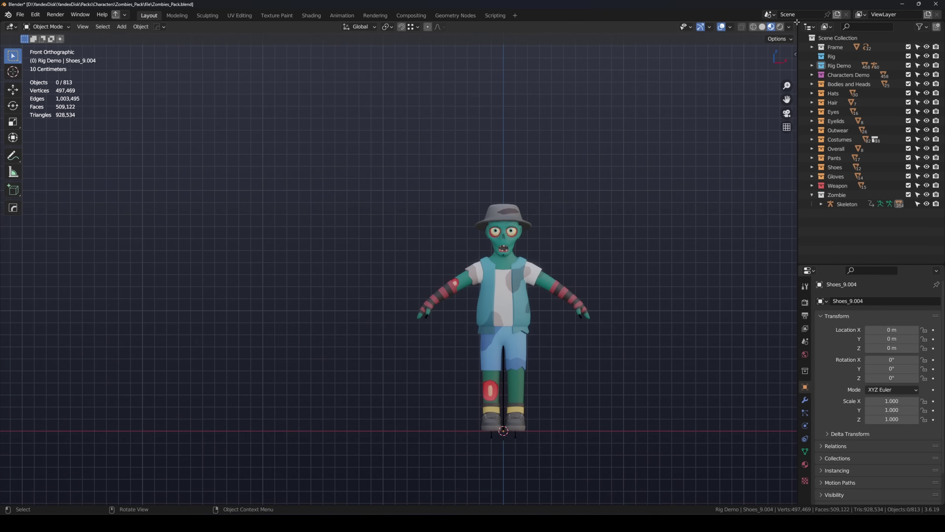
Split the 3D viewport vertically and switch the new area to the Nonlinear Animation editor
drag(796, 22, 467, 37)
click(479, 27)
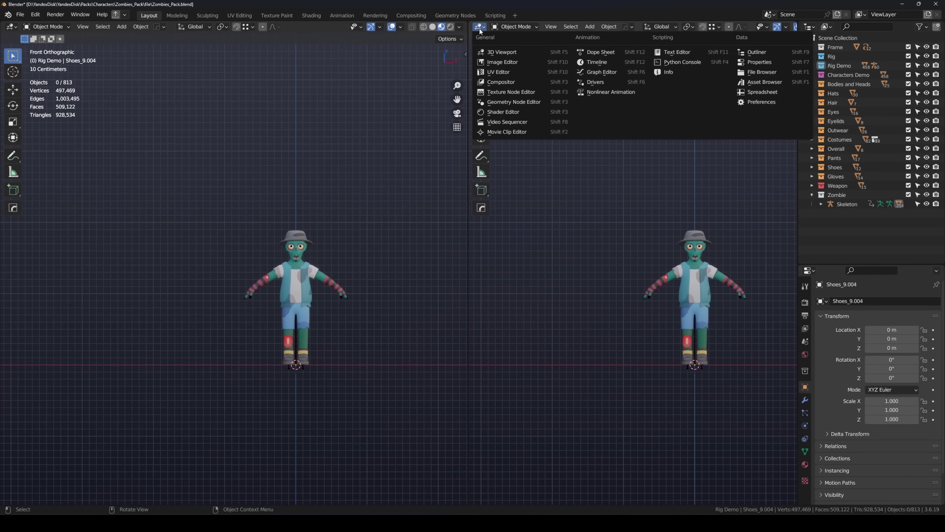
click(595, 92)
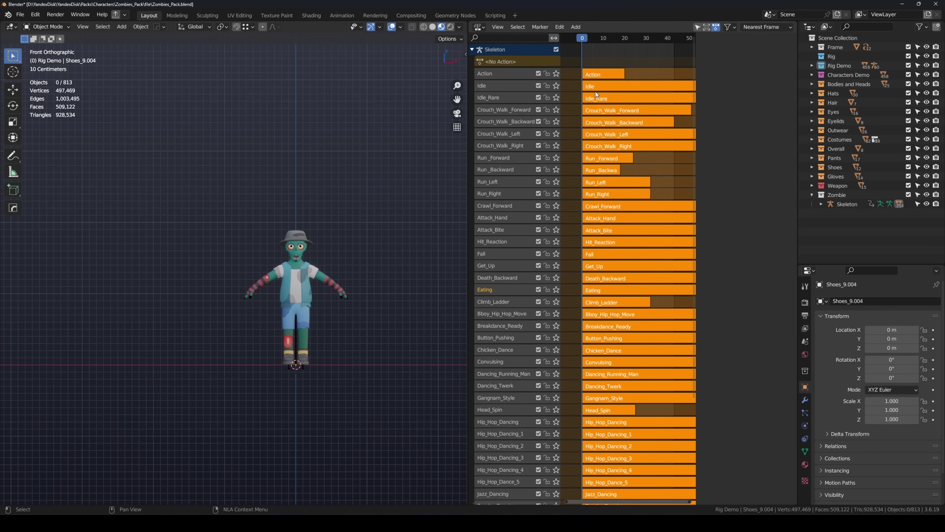
Preview the Crouch_Walk_Right and Run_Forward animations on the zombie by soloing their tracks, viewing from the front
click(557, 146)
key(space)
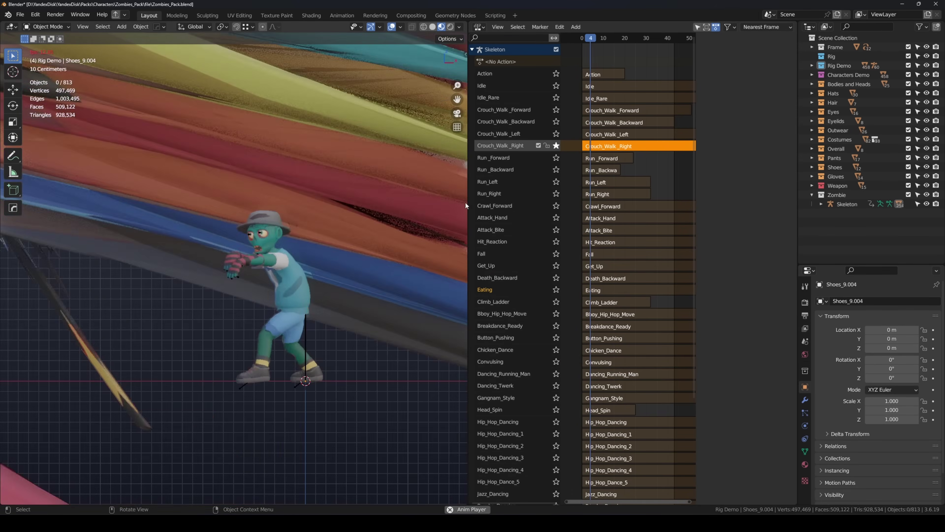
click(556, 157)
key(KP_1)
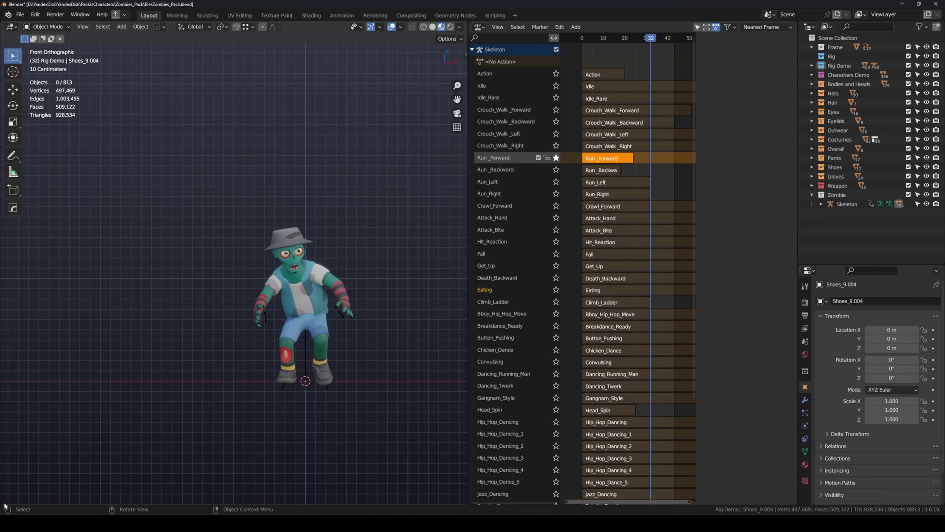
Split off an area below the 3D viewport, make it a Timeline, and play the Run_Forward animation
drag(23, 433, 23, 376)
click(12, 381)
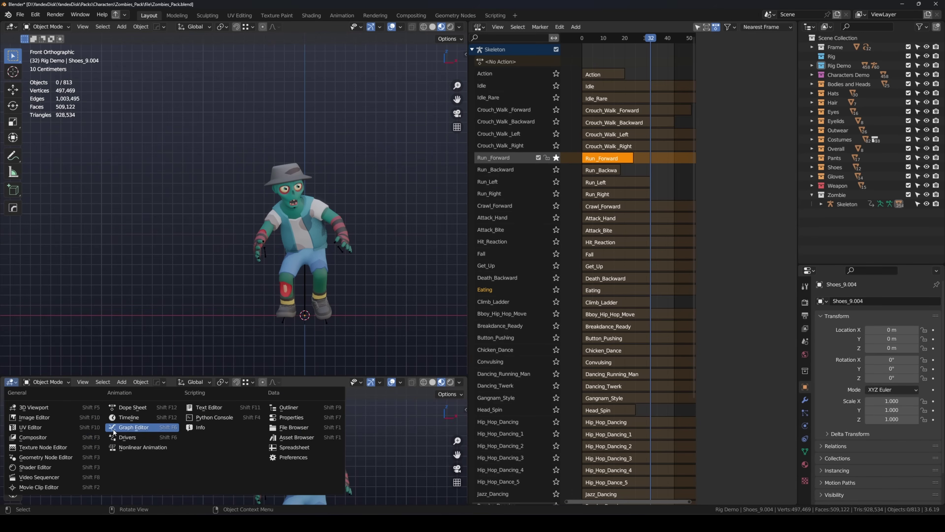
click(126, 418)
drag(275, 395, 116, 397)
key(space)
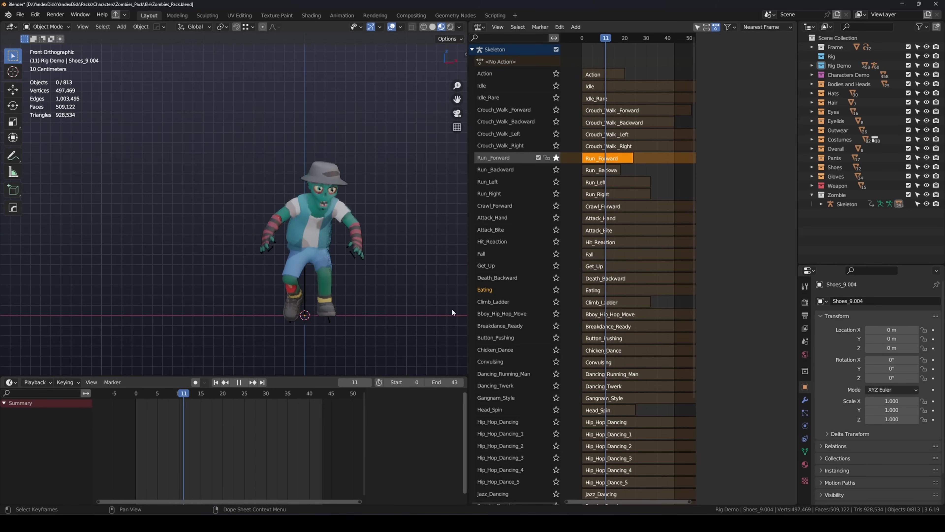
Pause playback and exclude every collection except Rig and Zombie from the view layer
key(space)
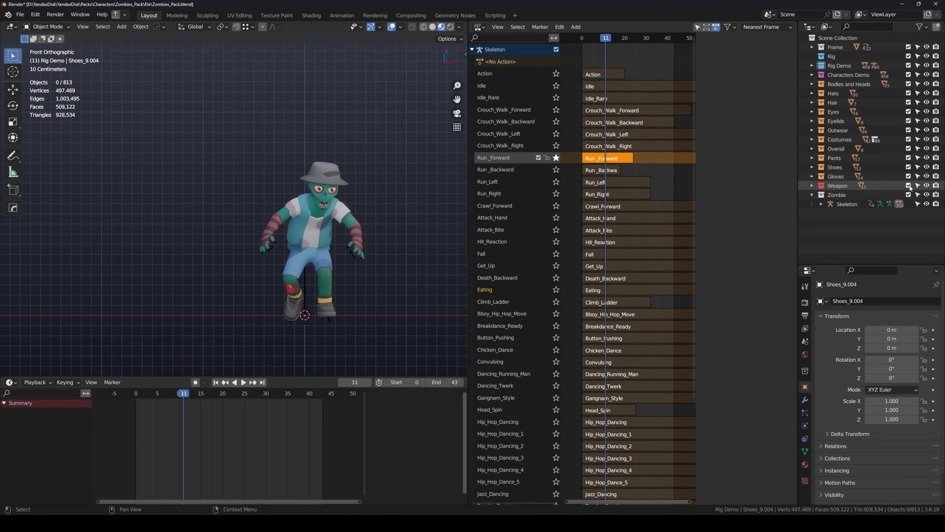
drag(908, 185, 908, 47)
Preview the Run_Backward, Run_Left, Run_Right, Crawl_Forward and Attack_Hand animations by soloing each track, and turn soloing off
click(557, 170)
key(shift+Left)
click(557, 182)
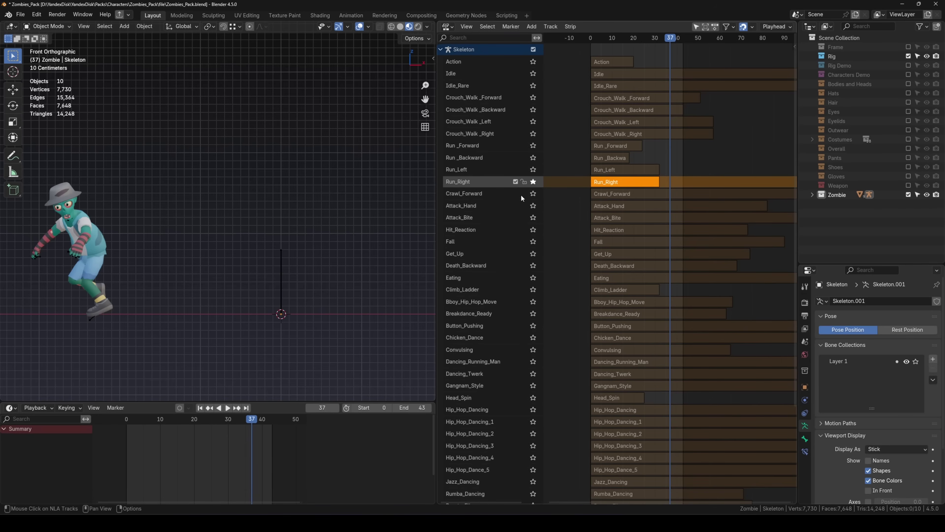
click(533, 193)
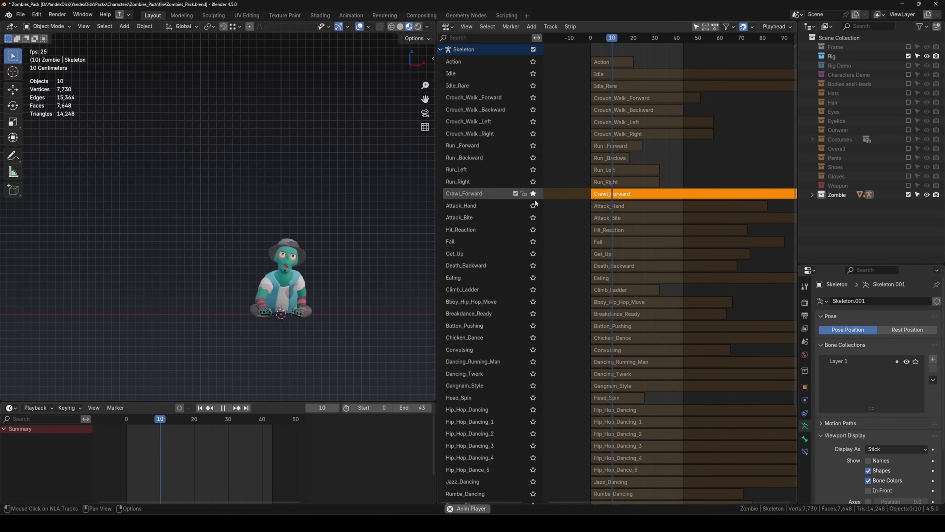
click(533, 206)
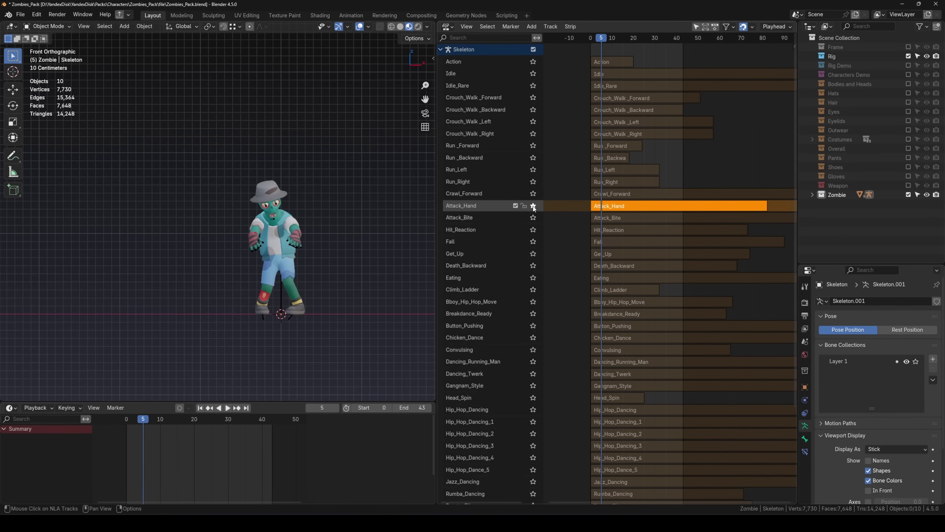
click(533, 206)
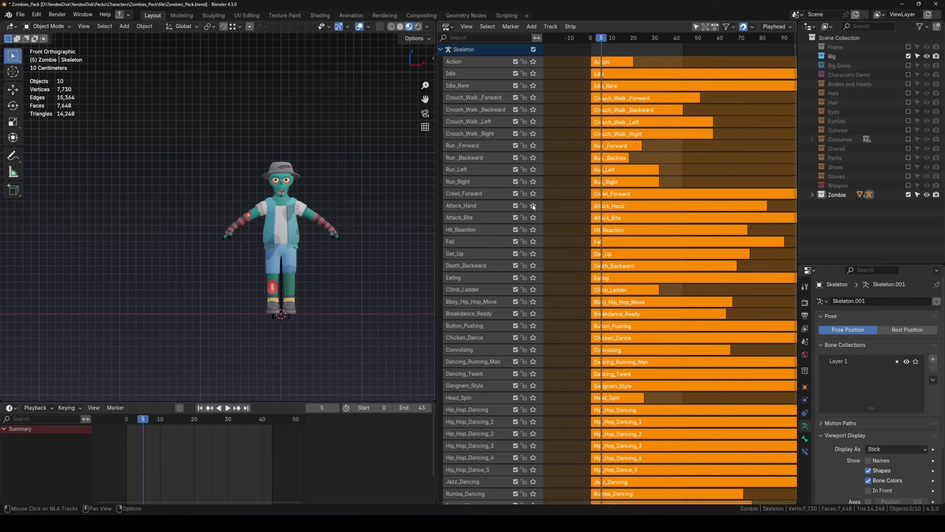
Select the Run_Left, Run_Right and Crawl_Forward strips and leave only their tracks enabled, disabling all others
click(674, 173)
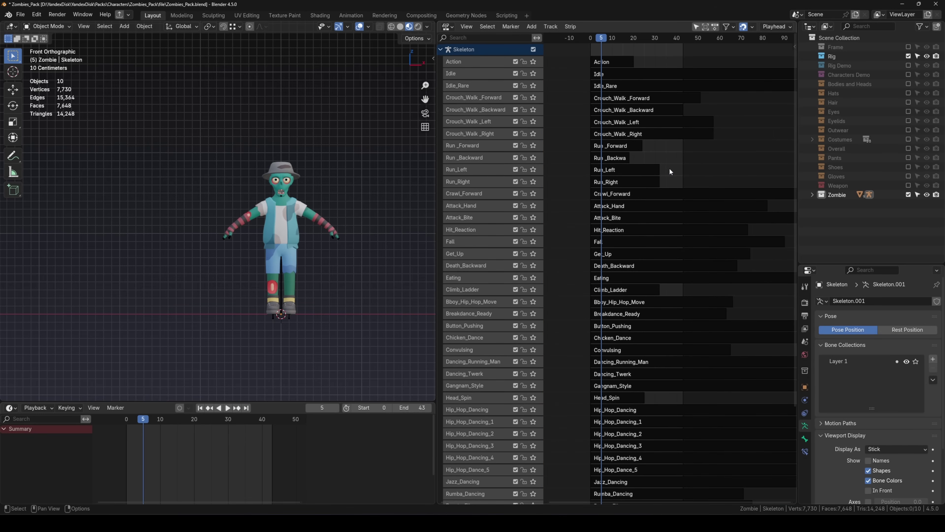
drag(671, 169, 600, 199)
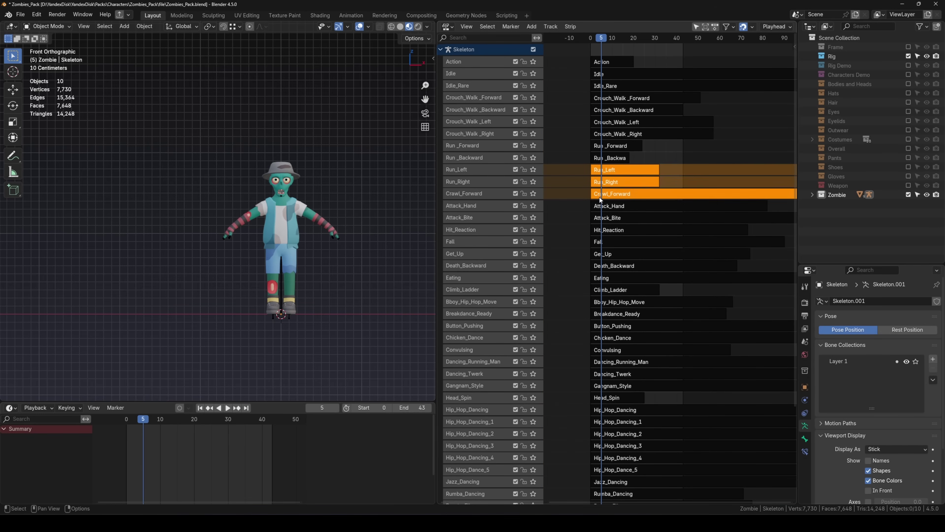
ctrl+click(516, 169)
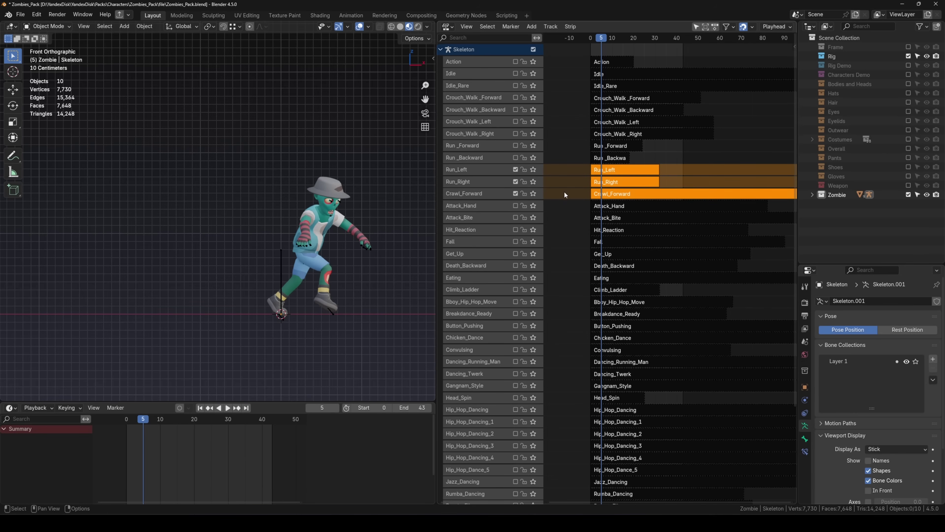
click(20, 14)
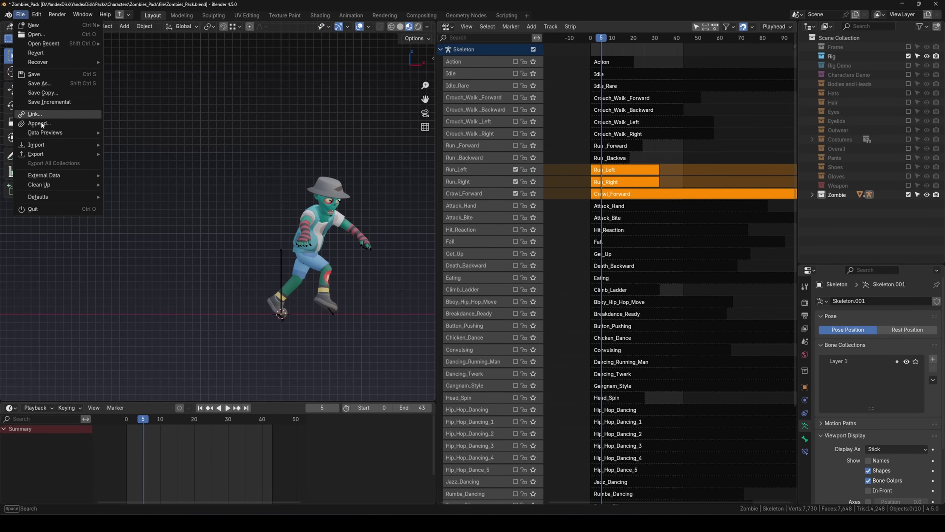
mouse_move(60, 154)
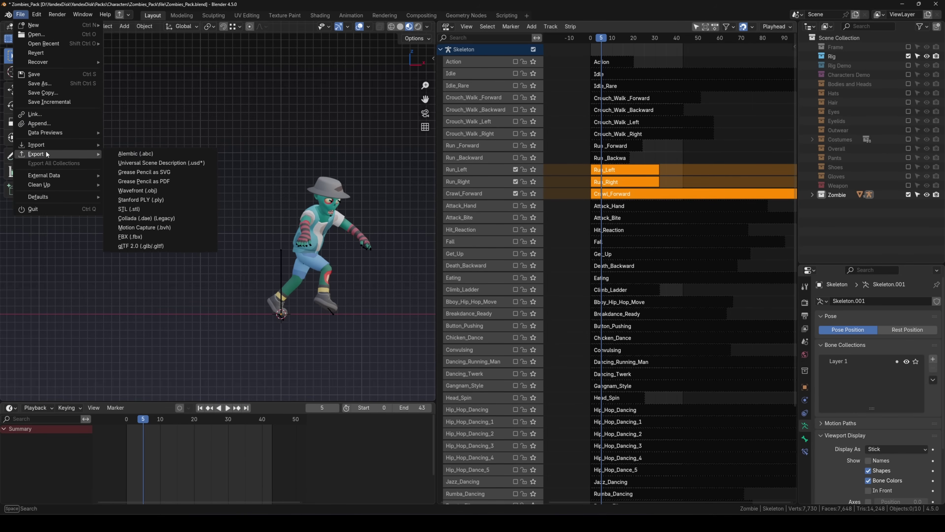
click(143, 237)
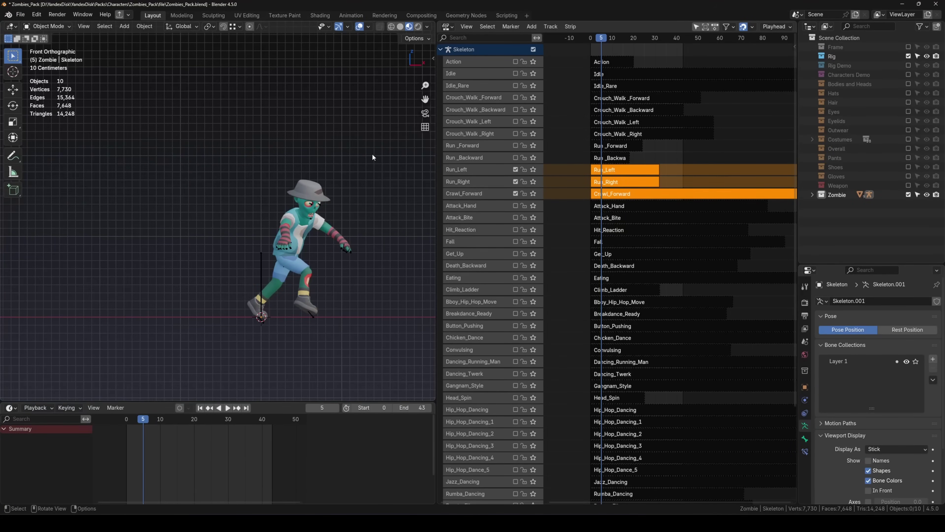
Select all zombie parts with the skeleton and start an FBX export into the Desktop folder
drag(240, 161, 362, 334)
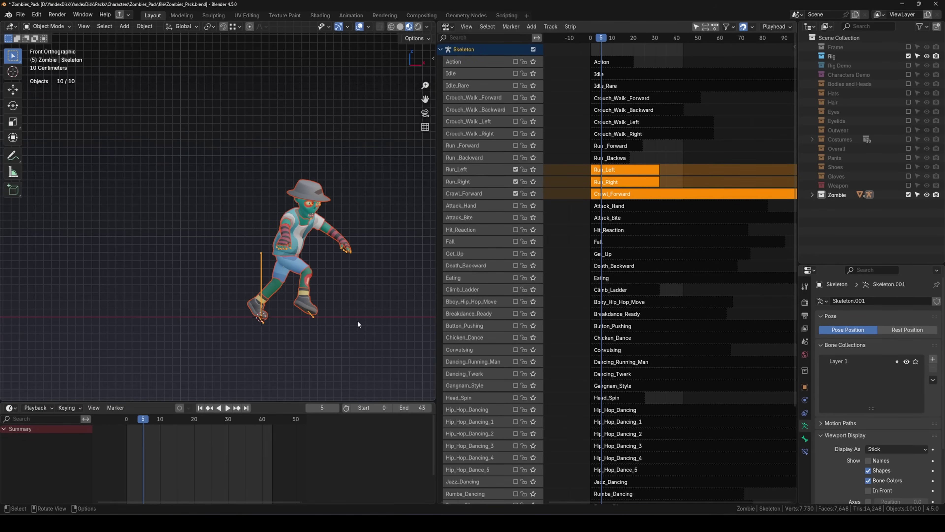
click(20, 14)
mouse_move(56, 154)
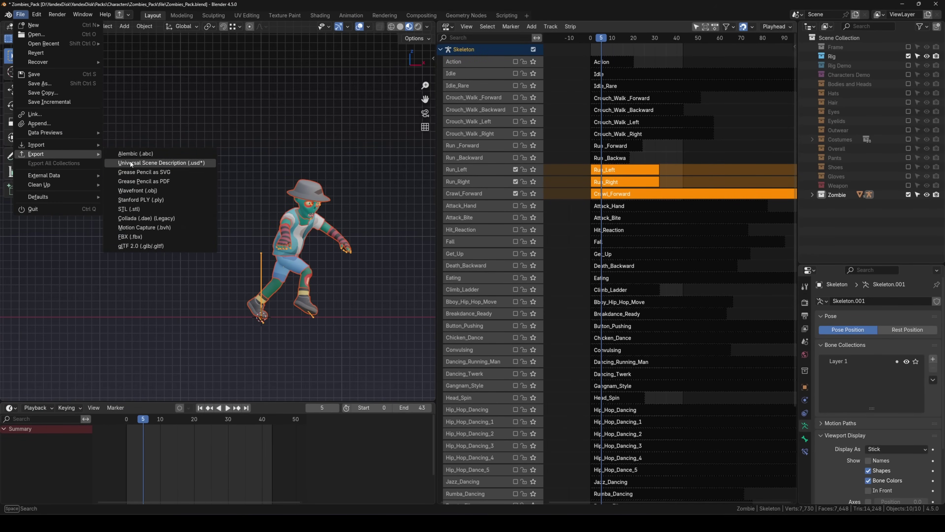
click(130, 237)
drag(314, 125, 155, 91)
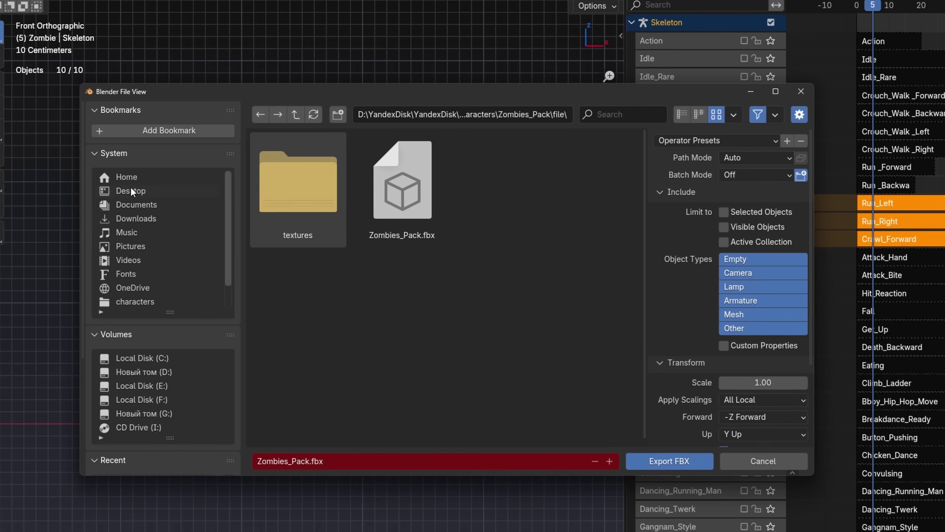
click(102, 158)
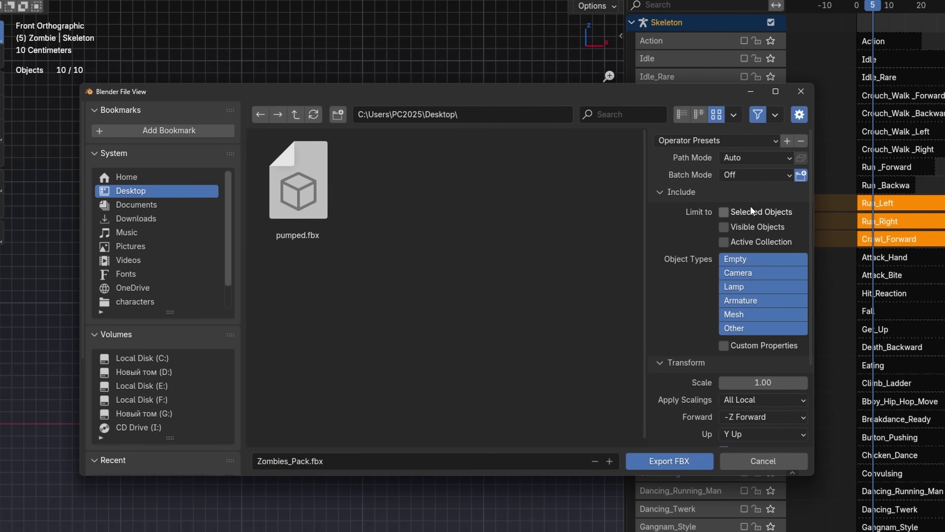
Limit the export to selected objects, toggle NLA Strips in the animation settings, and export as Zombies_Pack.fbx
click(729, 210)
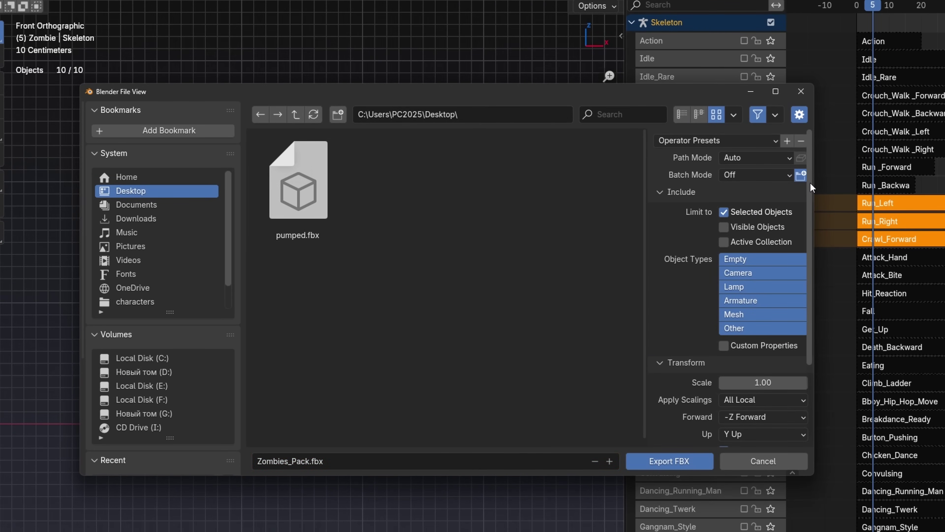
drag(810, 182, 810, 272)
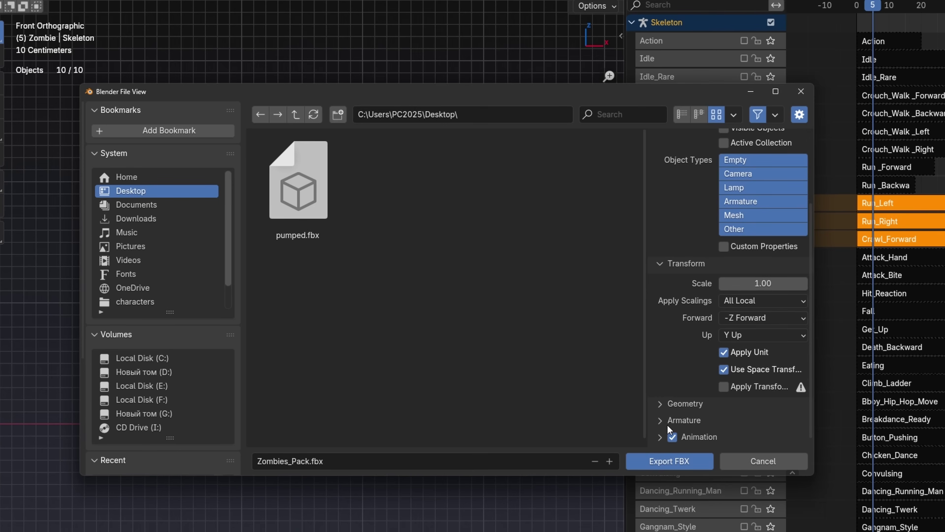
click(660, 436)
drag(810, 354, 807, 409)
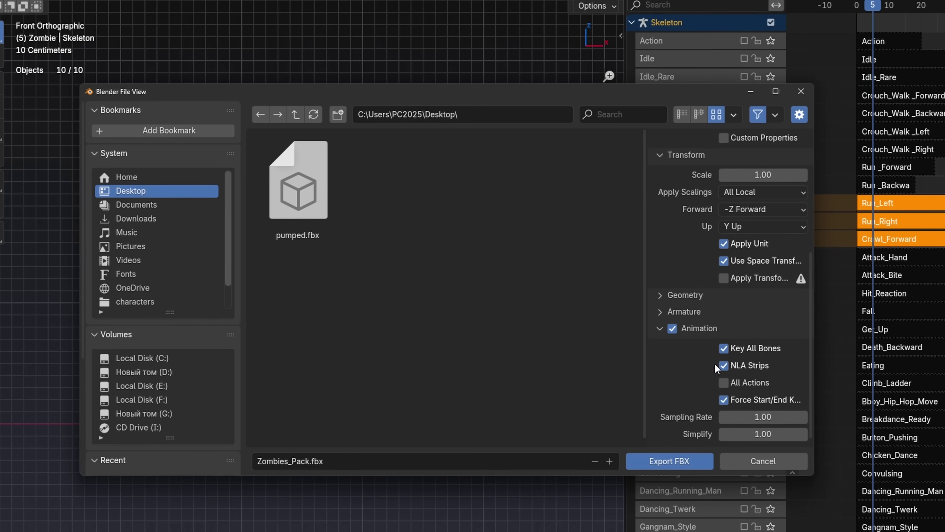
click(724, 365)
click(670, 459)
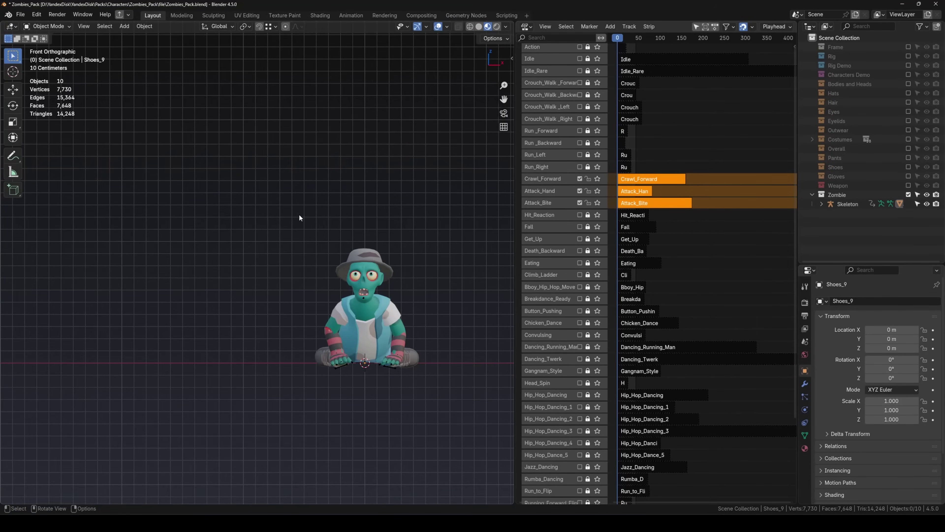
Select all zombie parts with the skeleton and start a glTF 2.0 export into the Desktop folder
drag(293, 196, 450, 381)
click(20, 14)
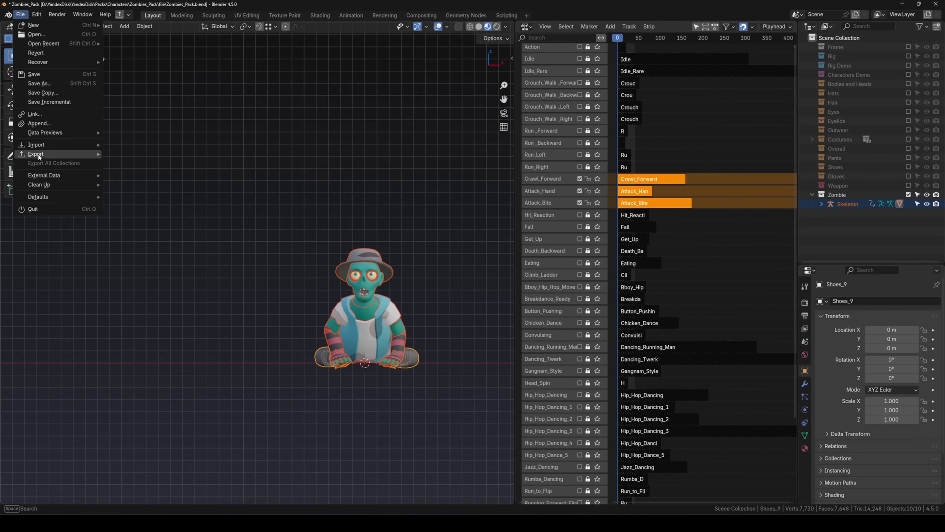
mouse_move(56, 154)
click(123, 245)
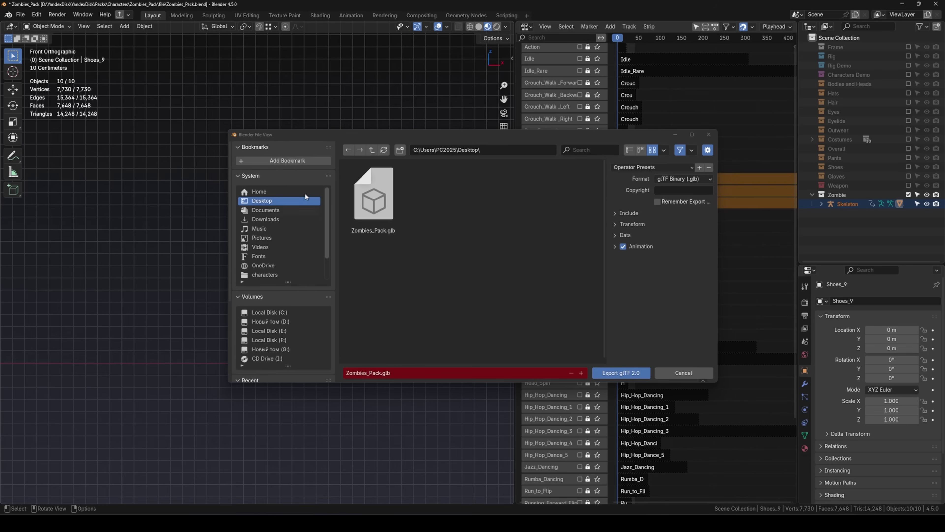
drag(419, 135, 265, 130)
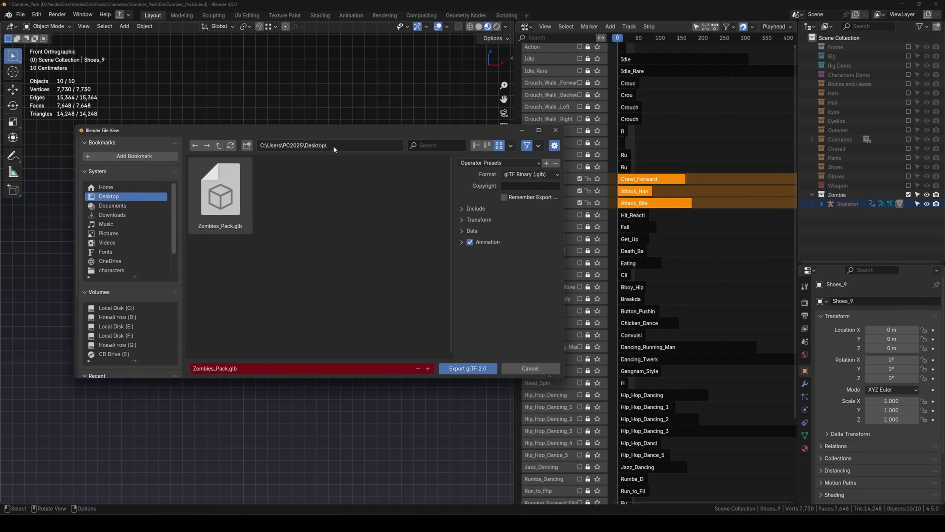
Export Zombies_Pack.glb as glTF Binary, limited to selected objects, with the animation mode set to NLA Tracks
click(514, 174)
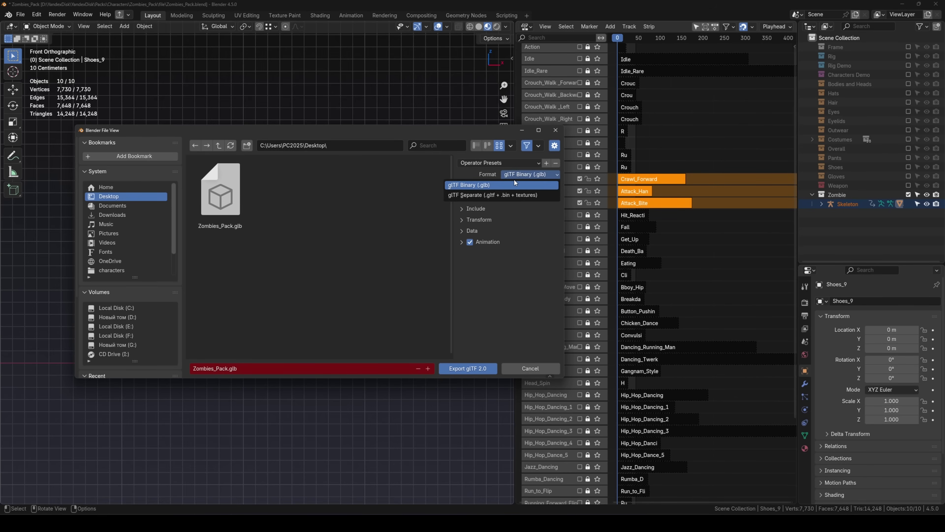
click(476, 209)
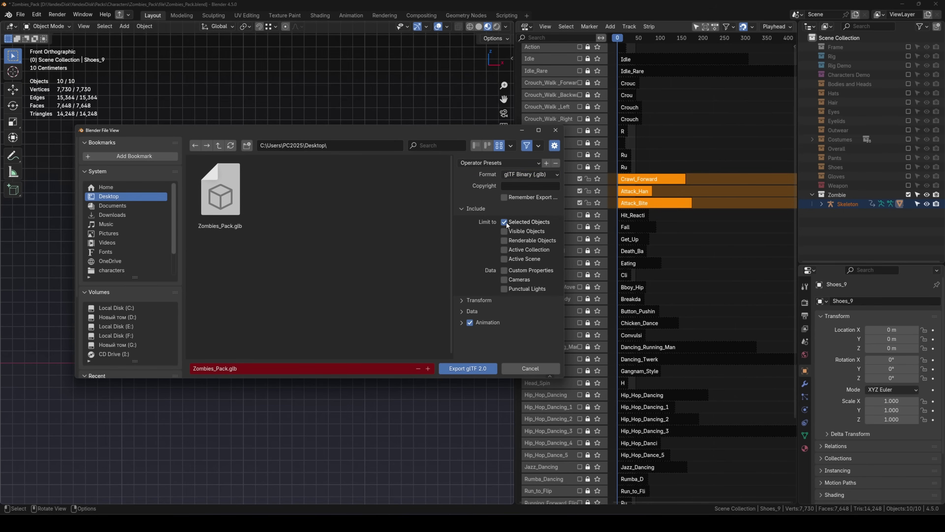
click(462, 323)
scroll(499, 314, down, 1)
click(521, 316)
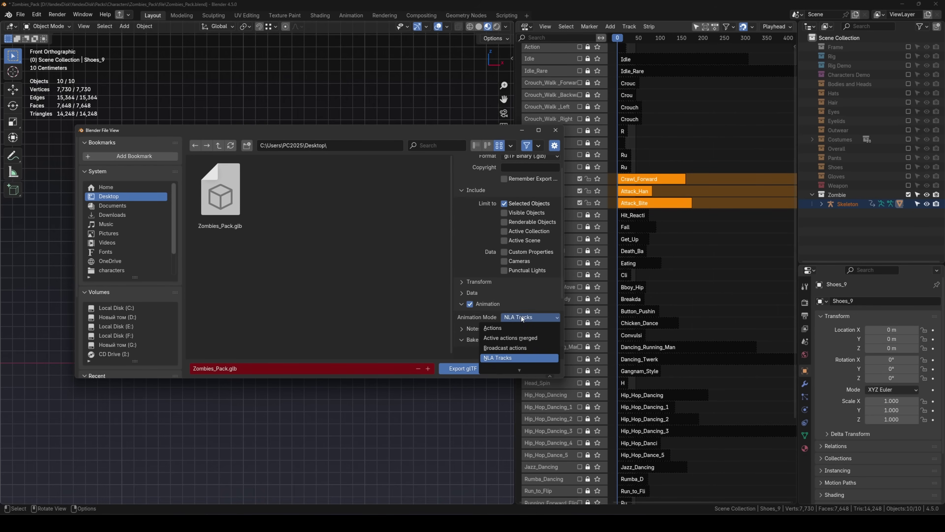
click(505, 358)
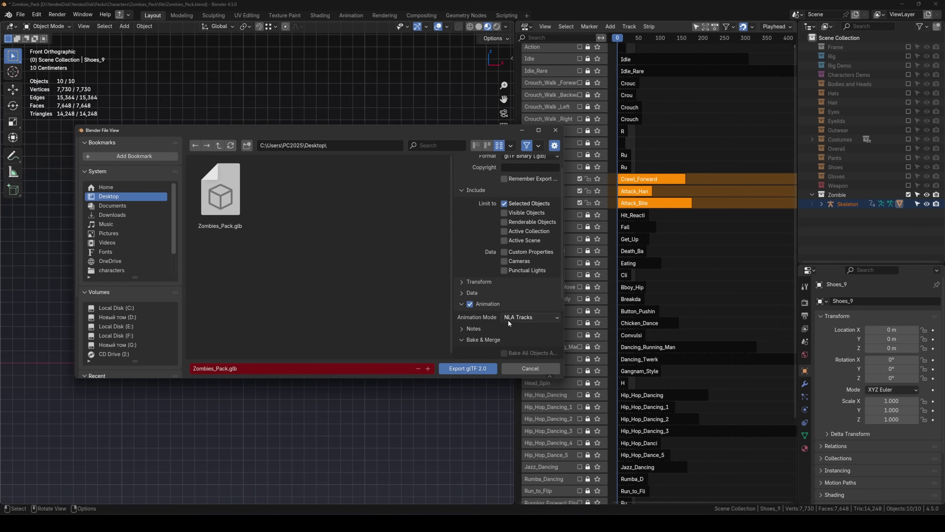
click(477, 367)
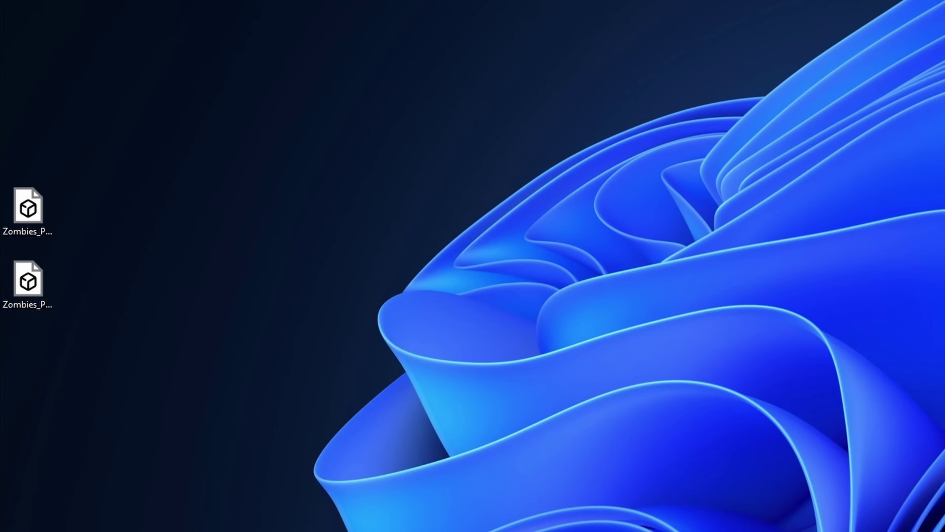
Open the exported Zombies_Pack.fbx from the desktop in 3D Viewer and play Animation 2
drag(0, 249, 139, 271)
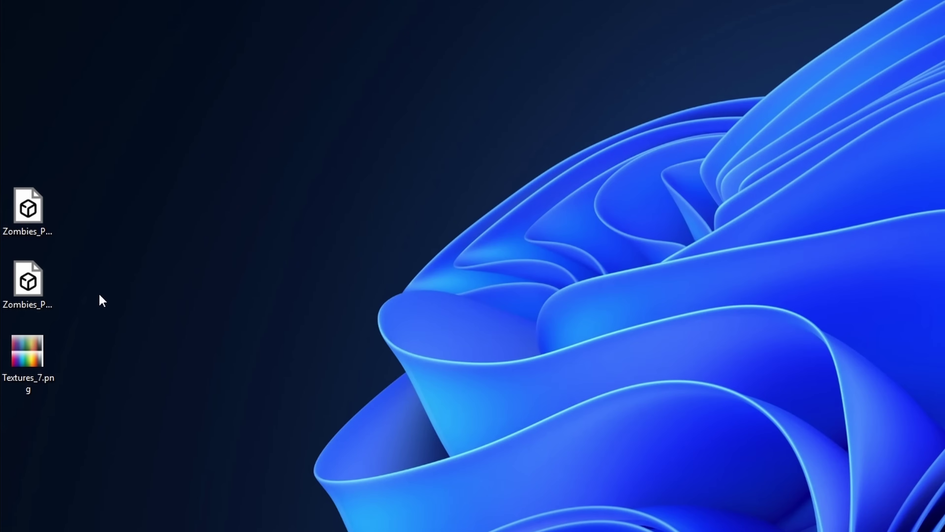
double_click(33, 207)
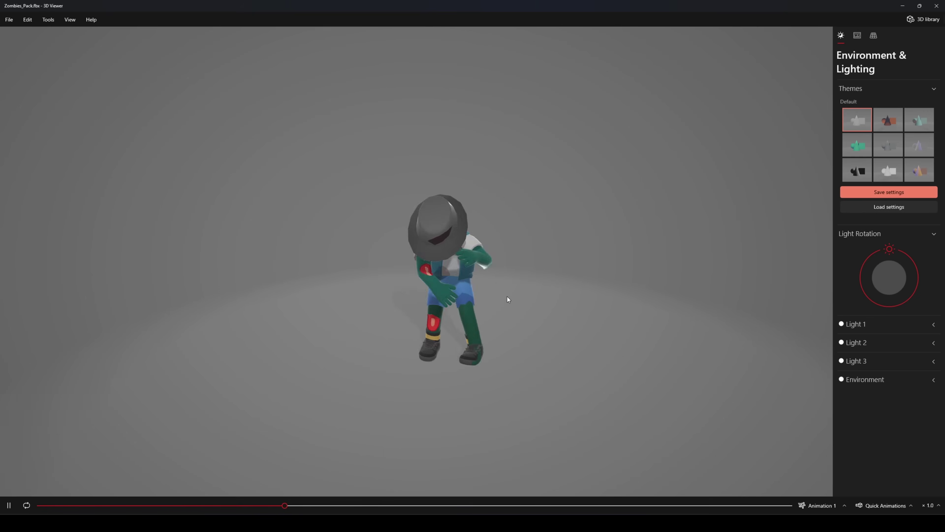
click(823, 505)
click(827, 482)
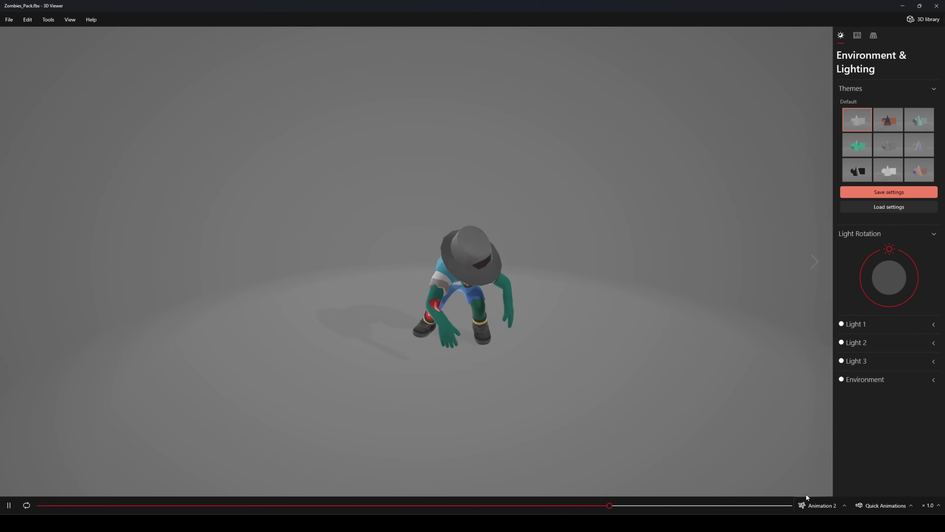
Play Animation 3 of the exported zombie and switch back to Animation 2
click(819, 505)
click(825, 487)
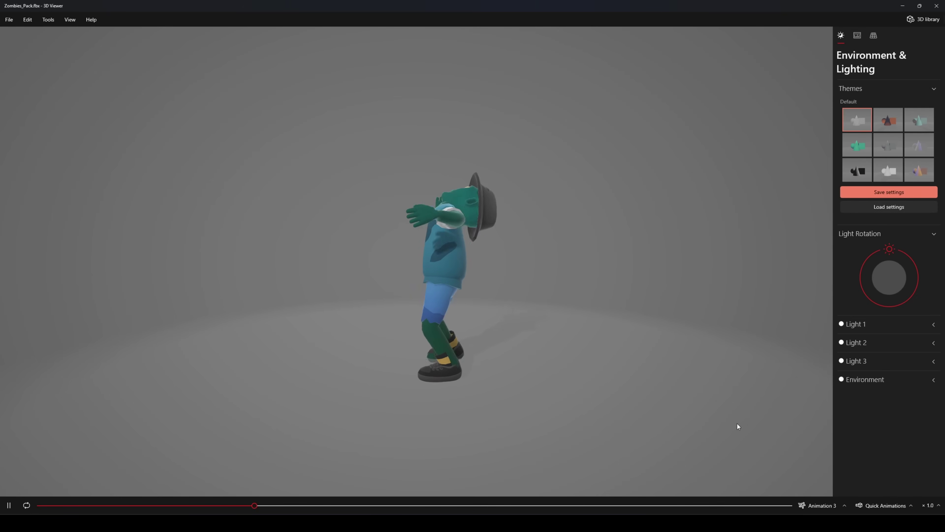
click(815, 505)
click(827, 477)
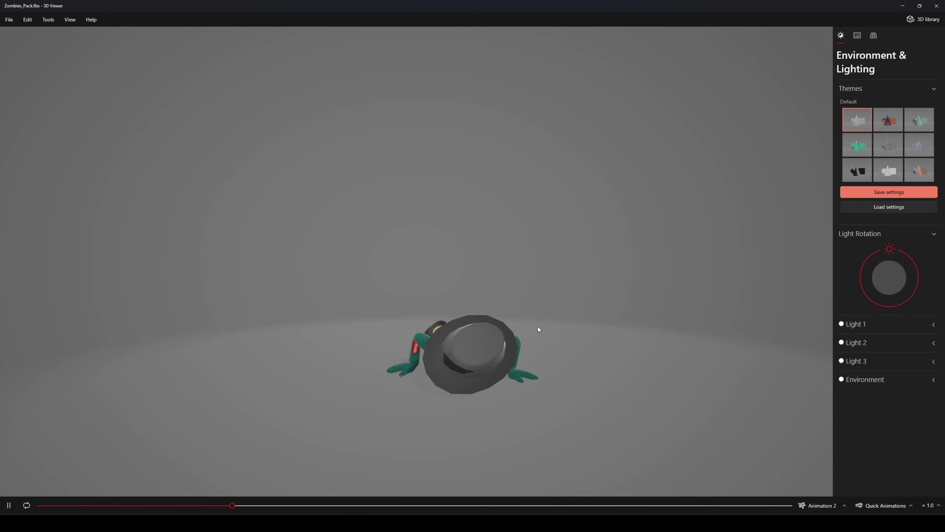